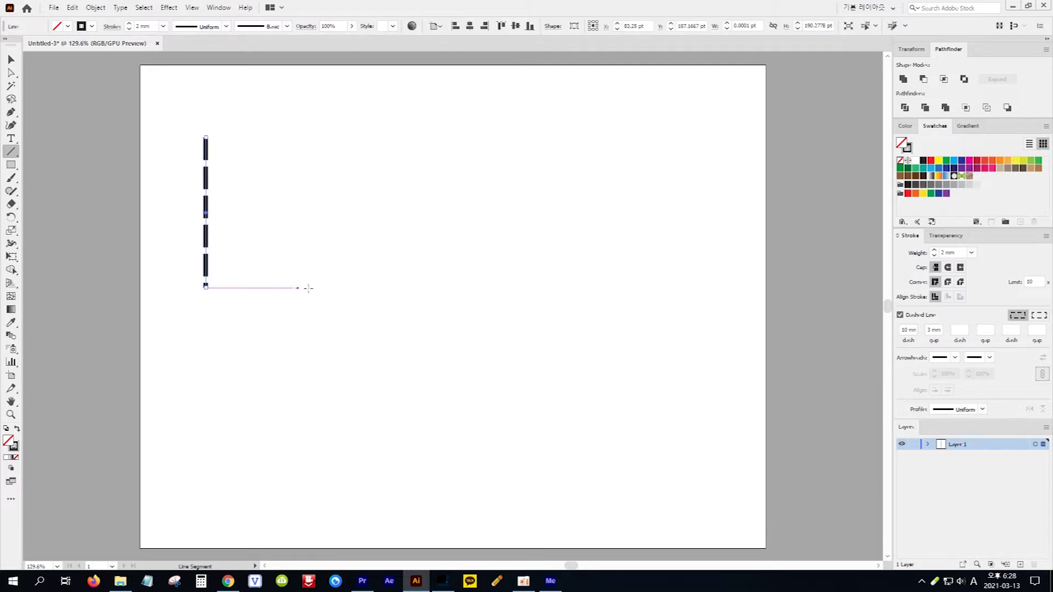
Draw a horizontal line about 208 pt long from the vertical line's lower end and make both lines solid instead of dashed.
{"action": "left_click_drag", "start_coordinate": [372, 286], "coordinate": [206, 286]}
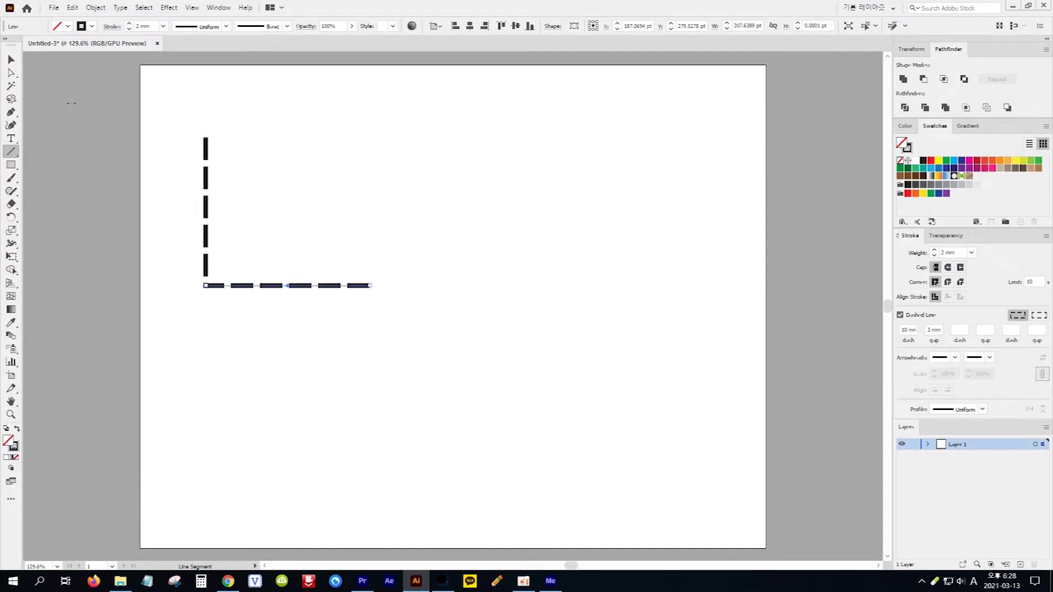
{"action": "left_click", "coordinate": [12, 60]}
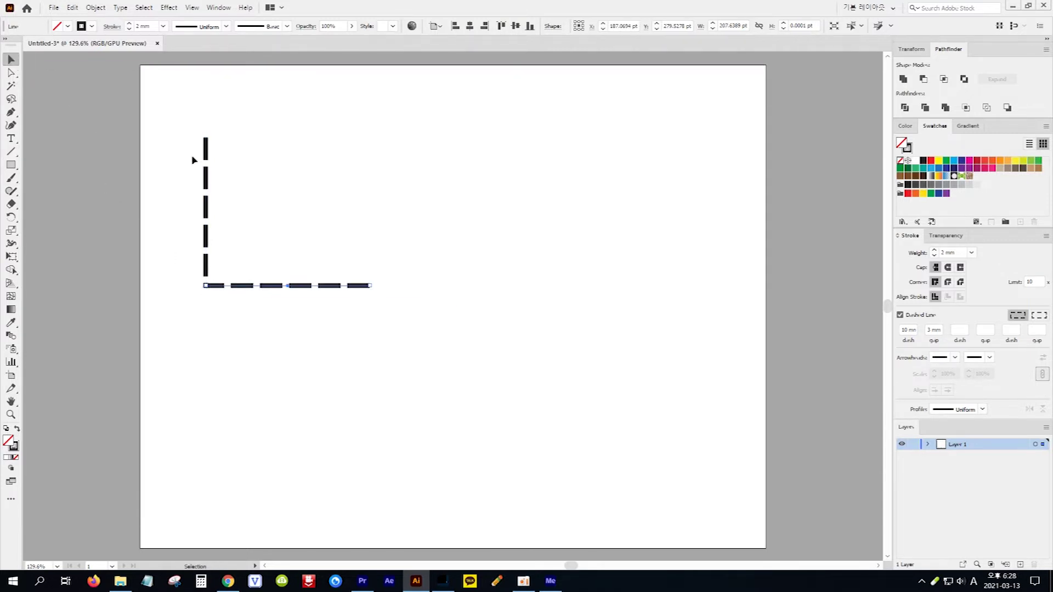
{"action": "left_click_drag", "start_coordinate": [159, 129], "coordinate": [362, 304]}
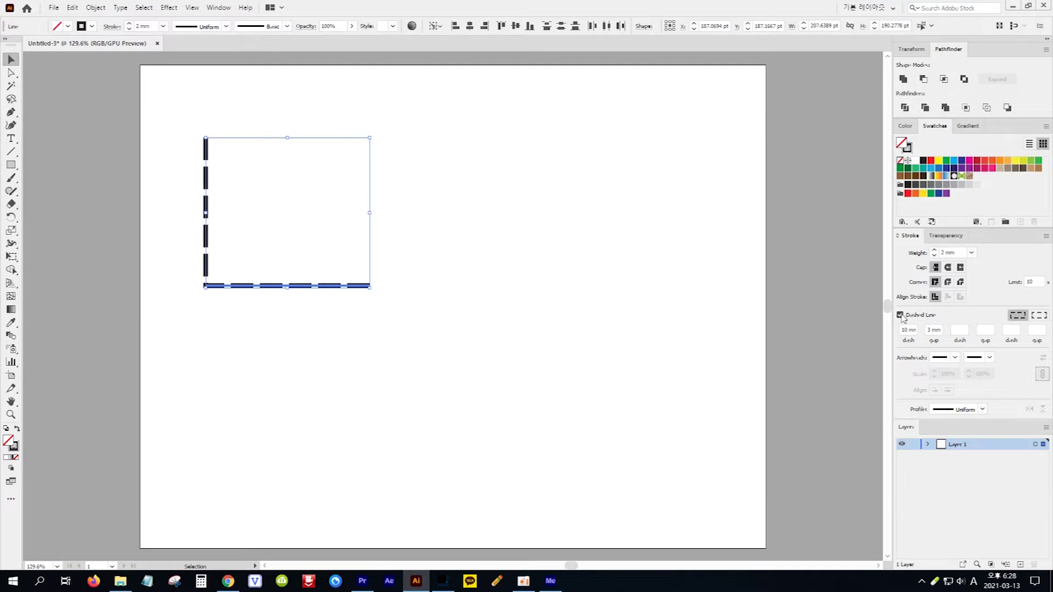
{"action": "left_click", "coordinate": [901, 316]}
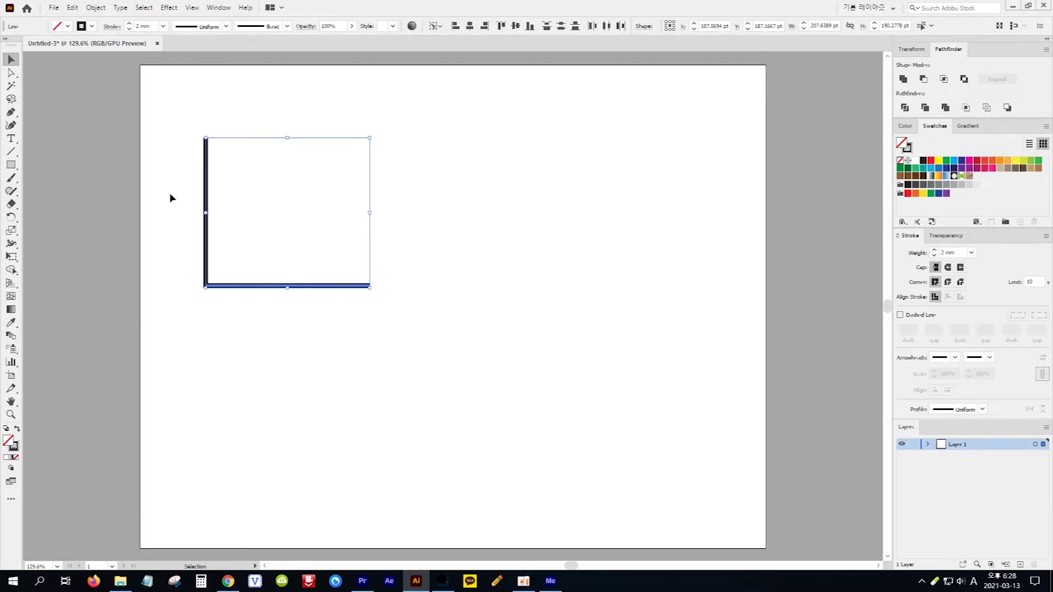
Draw an arc joining the free ends of the two lines to close a quarter-circle shape.
{"action": "left_click", "coordinate": [11, 151]}
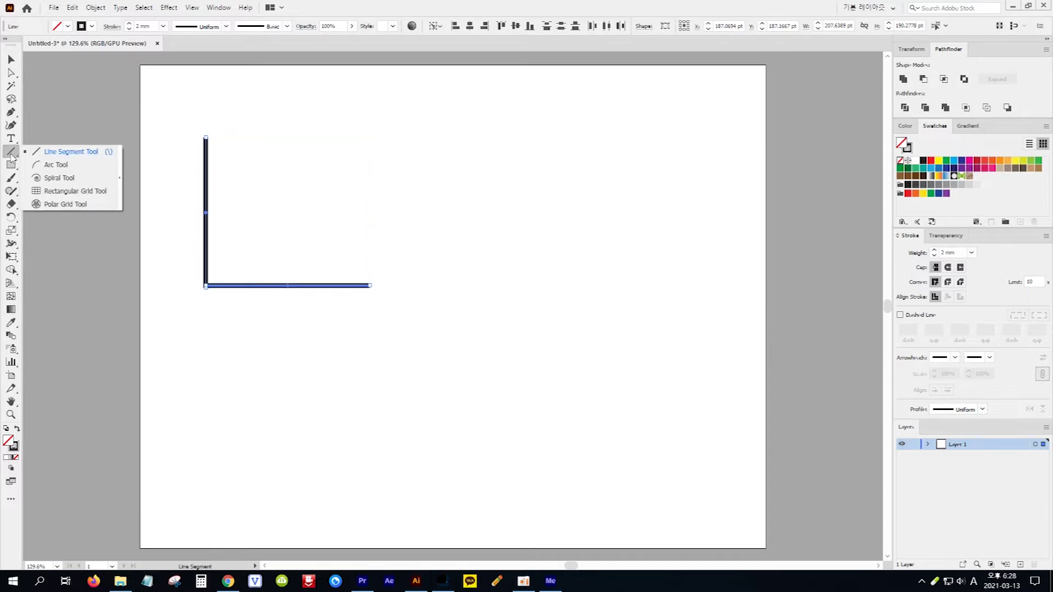
{"action": "left_click", "coordinate": [55, 165]}
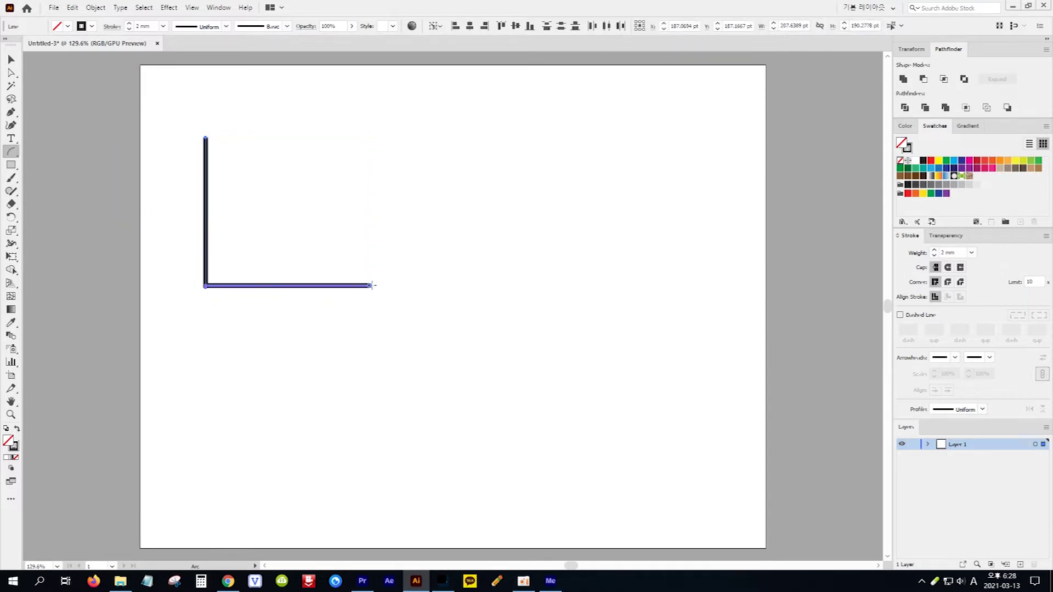
{"action": "left_click_drag", "start_coordinate": [371, 286], "coordinate": [207, 137]}
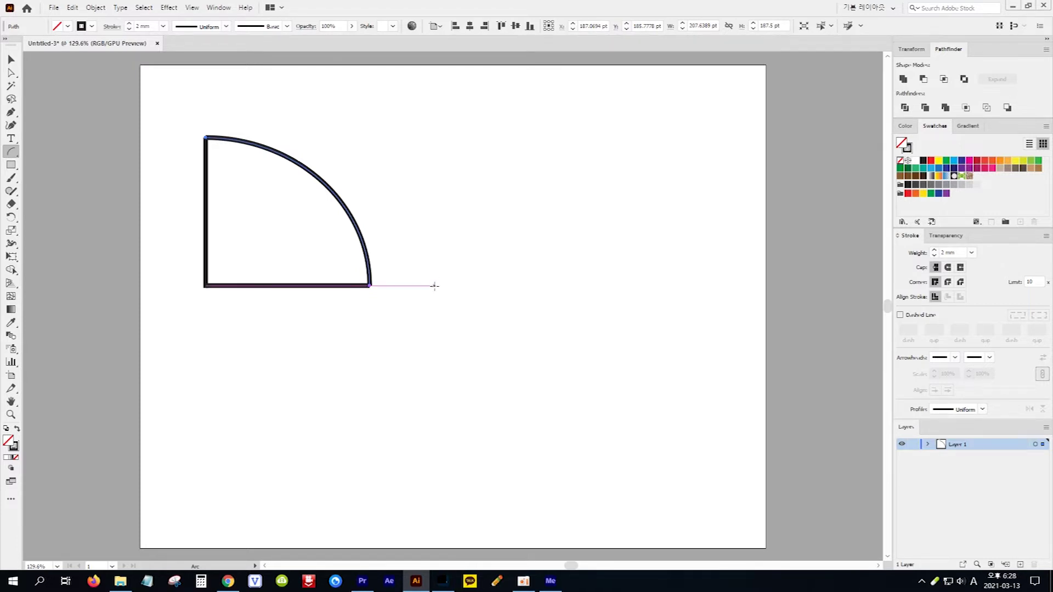
Draw a leaf shape about 188 × 168 pt from two opposing arcs, plus two crossing pairs of arcs below it.
{"action": "left_click_drag", "start_coordinate": [434, 285], "coordinate": [582, 153]}
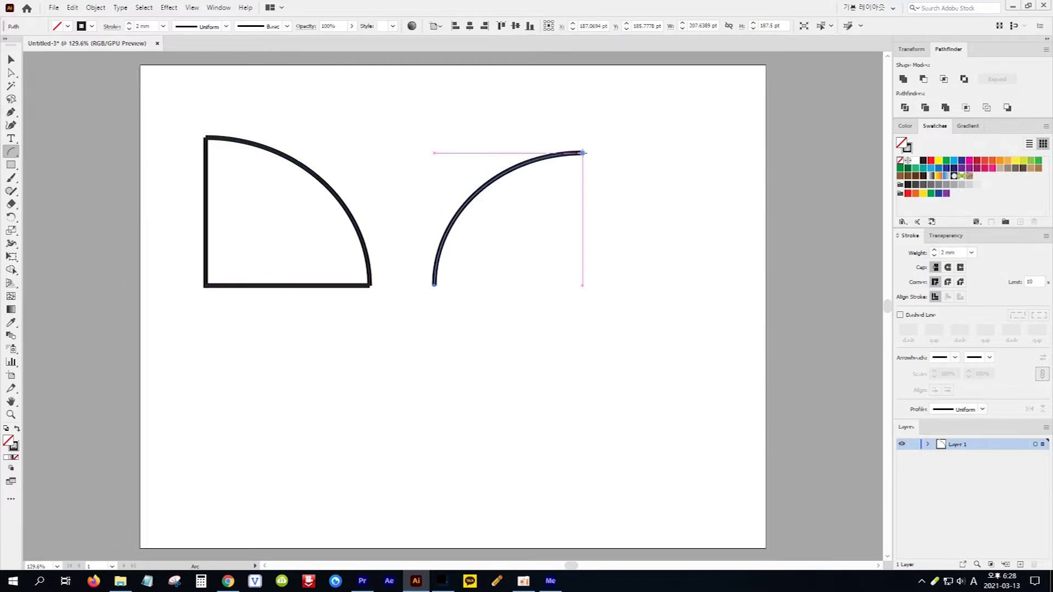
{"action": "left_click_drag", "start_coordinate": [585, 154], "coordinate": [435, 285]}
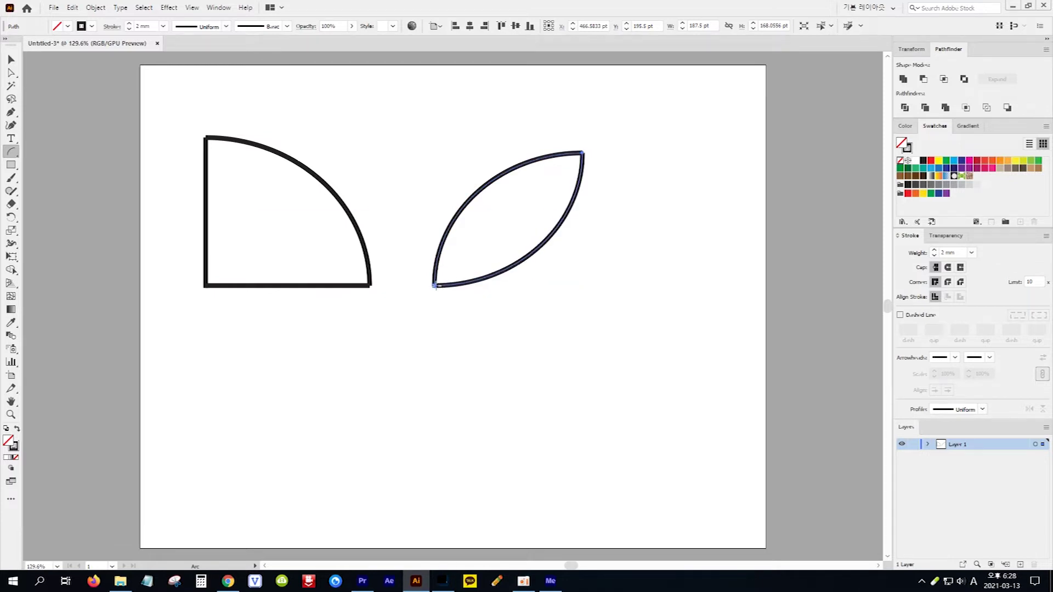
{"action": "left_click_drag", "start_coordinate": [336, 363], "coordinate": [470, 469]}
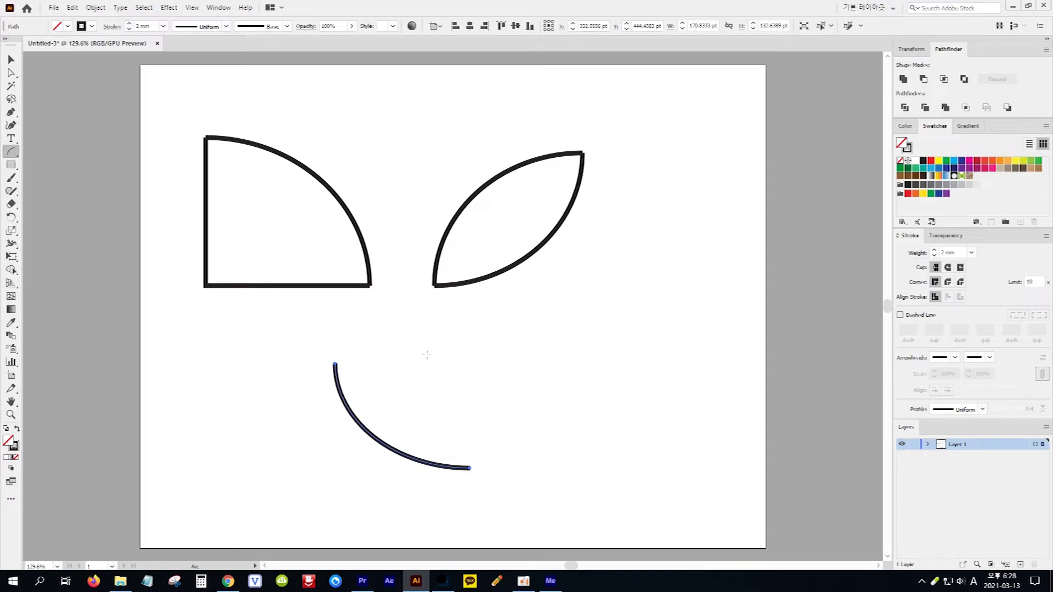
{"action": "left_click_drag", "start_coordinate": [434, 353], "coordinate": [317, 479]}
{"action": "left_click_drag", "start_coordinate": [515, 458], "coordinate": [656, 306]}
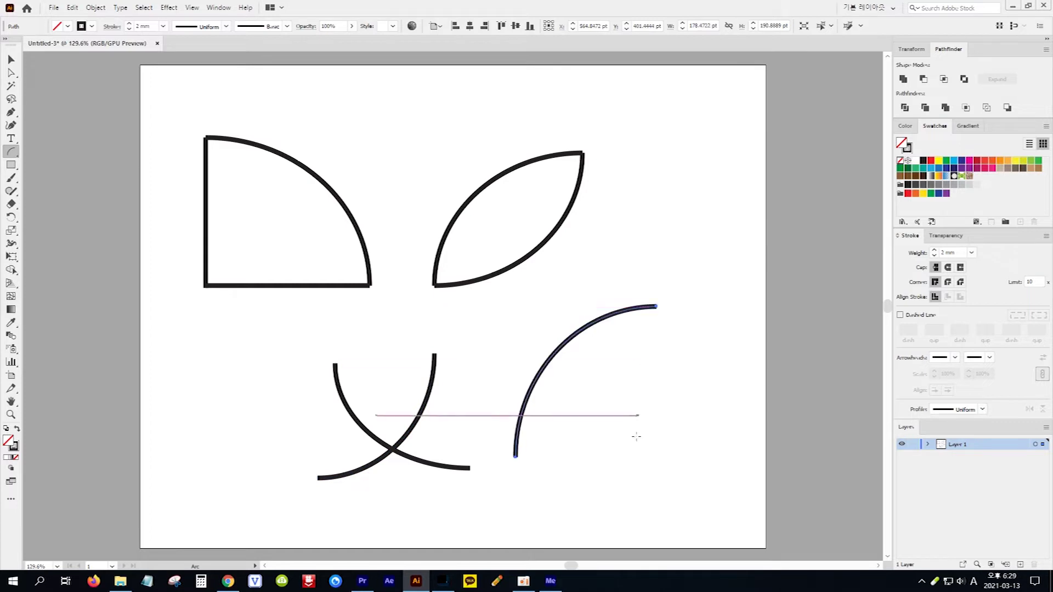
{"action": "left_click_drag", "start_coordinate": [682, 432], "coordinate": [475, 323]}
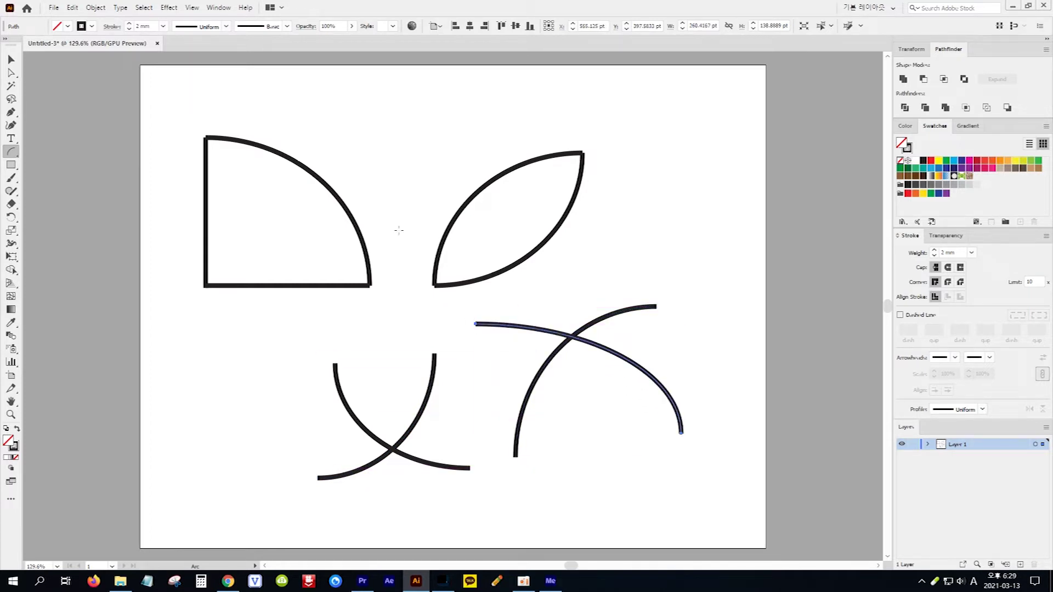
Select all the lines and arcs on the artboard and delete them.
{"action": "key", "text": "v"}
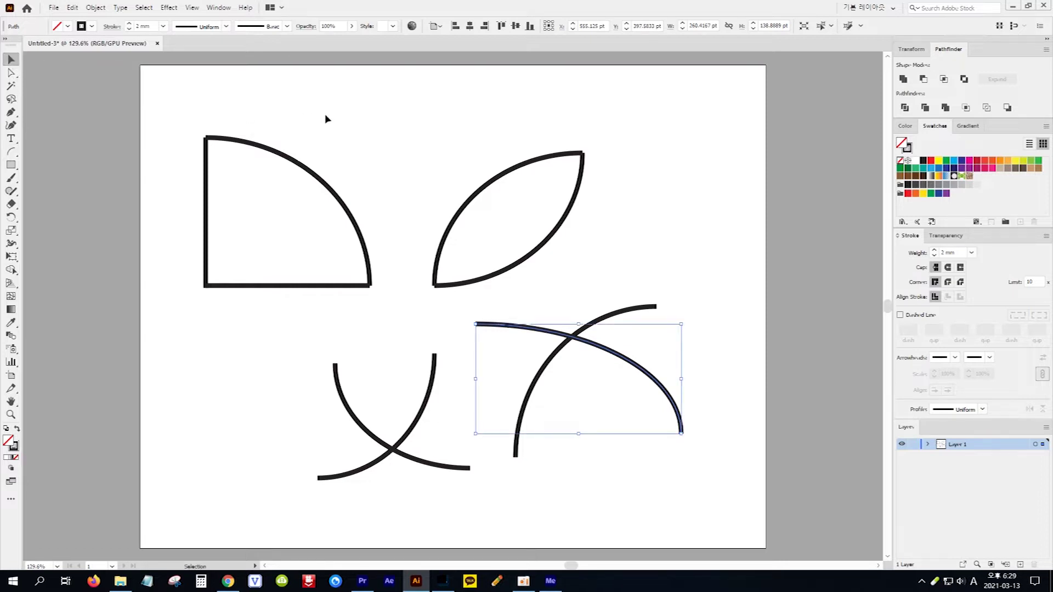
{"action": "key", "text": "ctrl+a"}
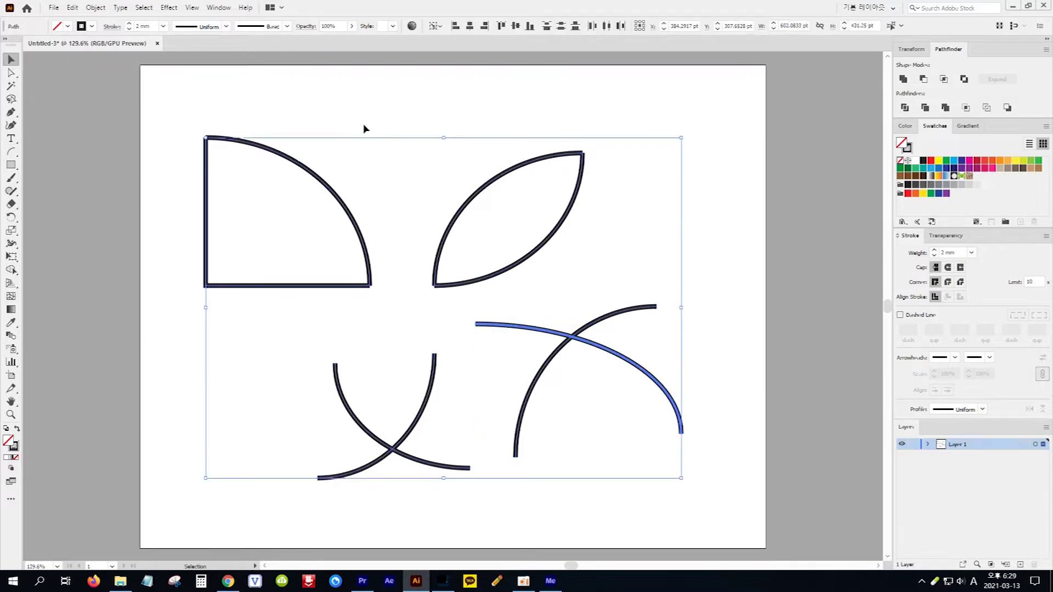
{"action": "key", "text": "Delete"}
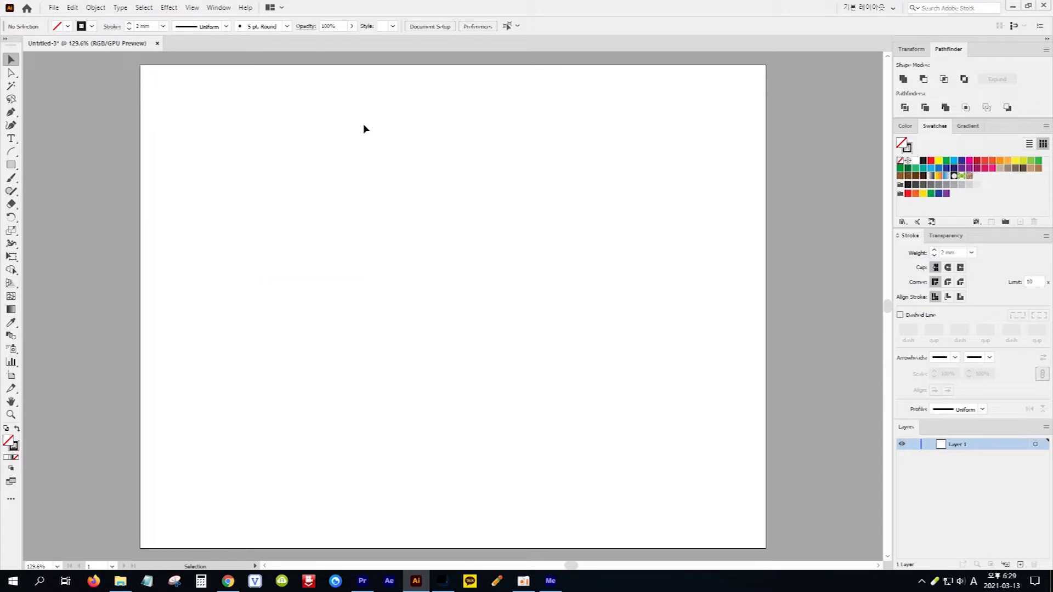
Draw a spiral about 182 × 174 pt in the artboard's upper left area and deselect it.
{"action": "left_click", "coordinate": [12, 153]}
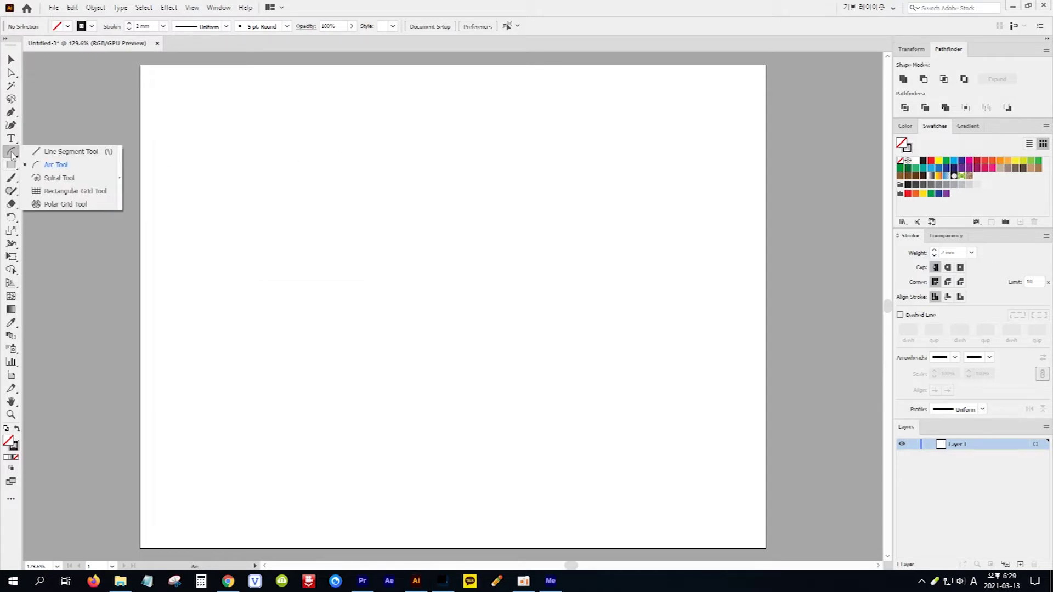
{"action": "left_click", "coordinate": [58, 178]}
{"action": "left_click_drag", "start_coordinate": [285, 207], "coordinate": [359, 264]}
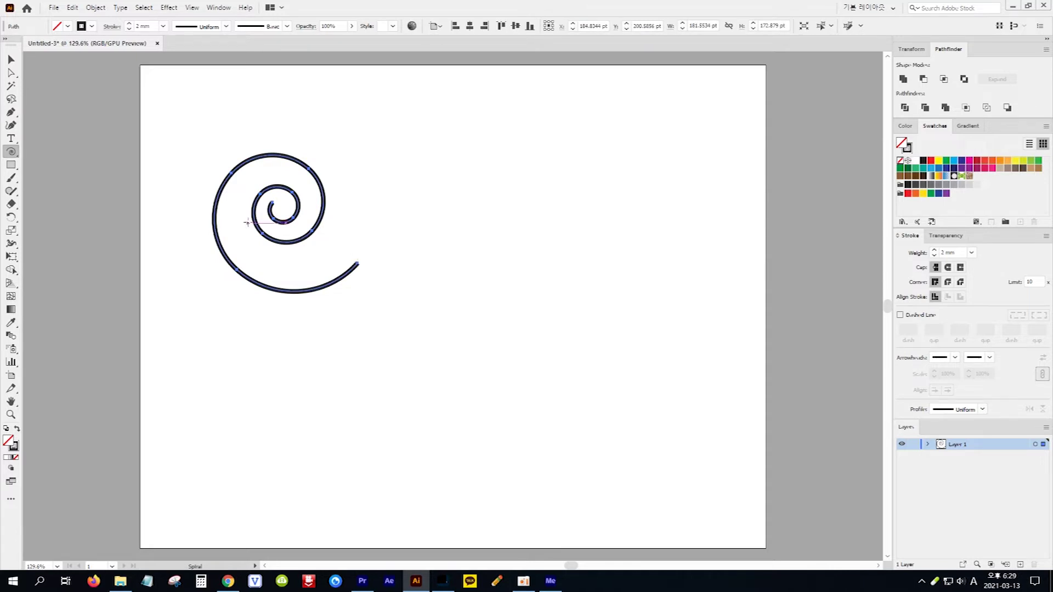
{"action": "key", "text": "ctrl+shift+a"}
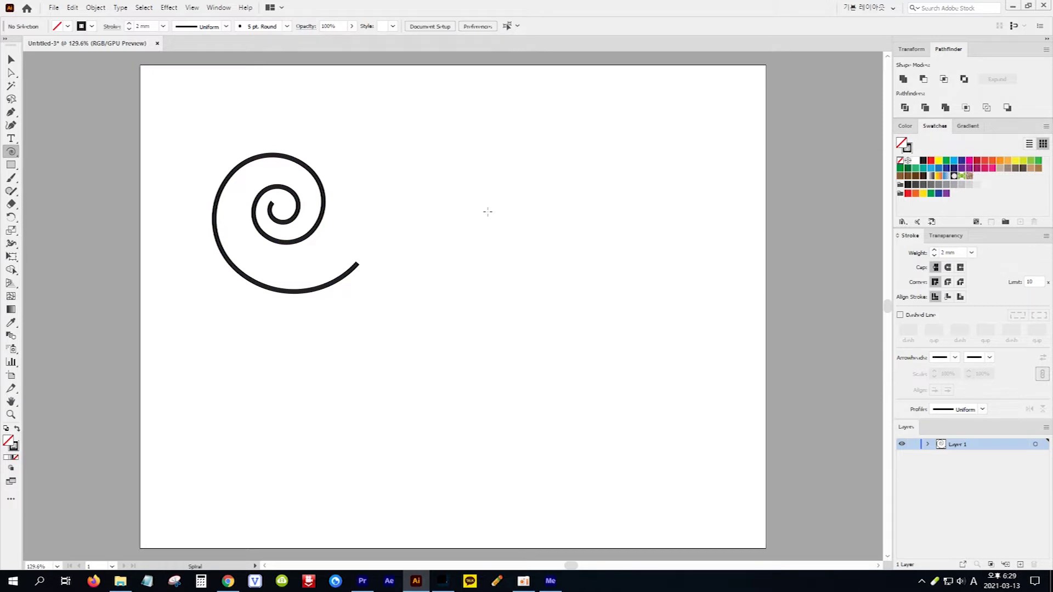
Create a second spiral beside the first with radius 108.1908 pt, decay 80%, 10 segments and the opposite winding style.
{"action": "left_click", "coordinate": [488, 212]}
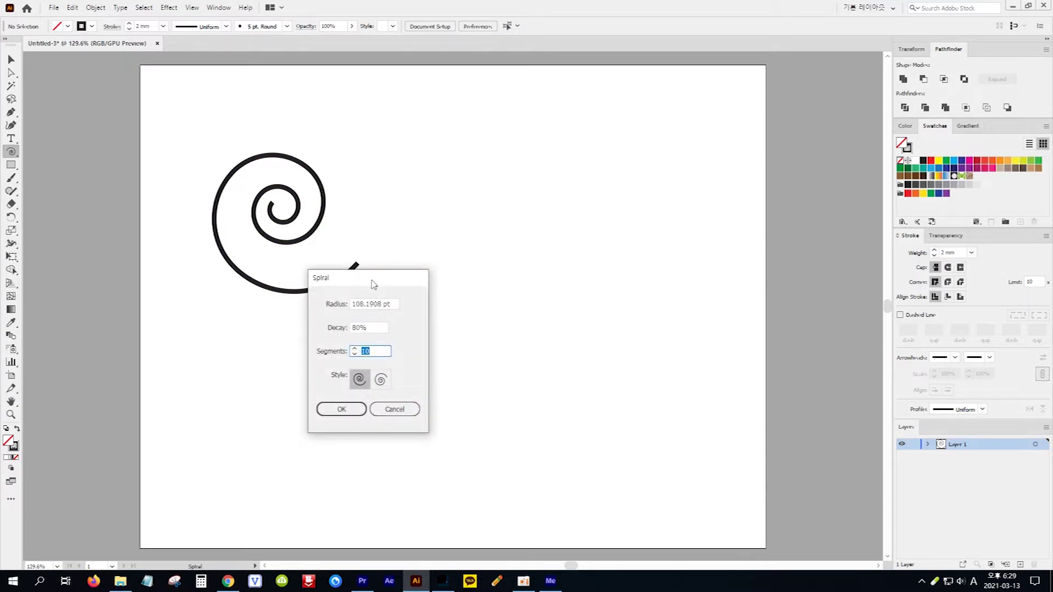
{"action": "left_click", "coordinate": [382, 380]}
{"action": "left_click", "coordinate": [349, 411]}
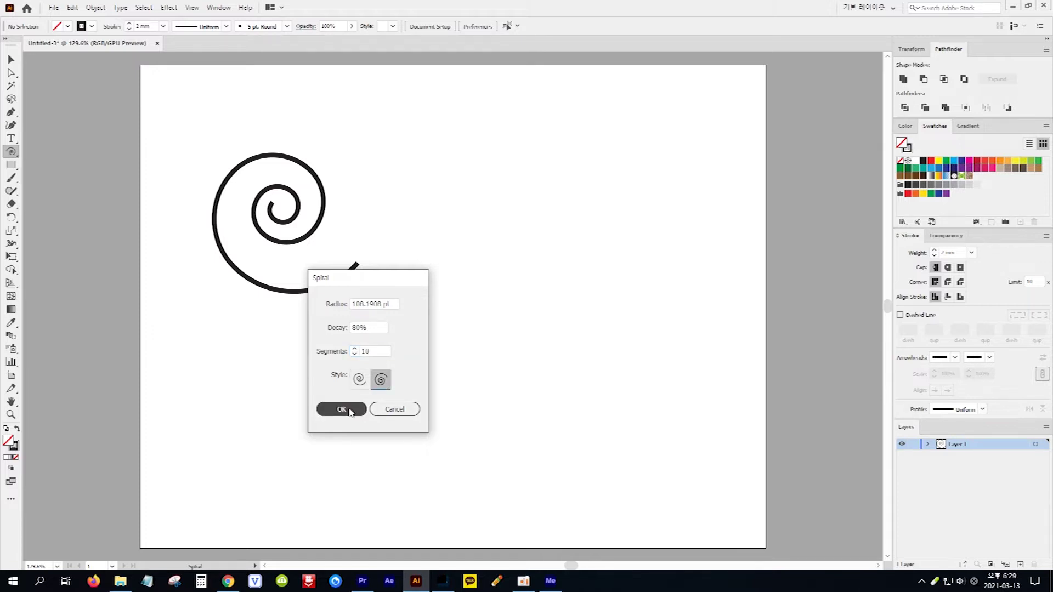
Draw a third spiral about 156 × 154 pt below the other two and move it farther down the artboard.
{"action": "left_click_drag", "start_coordinate": [415, 326], "coordinate": [465, 370]}
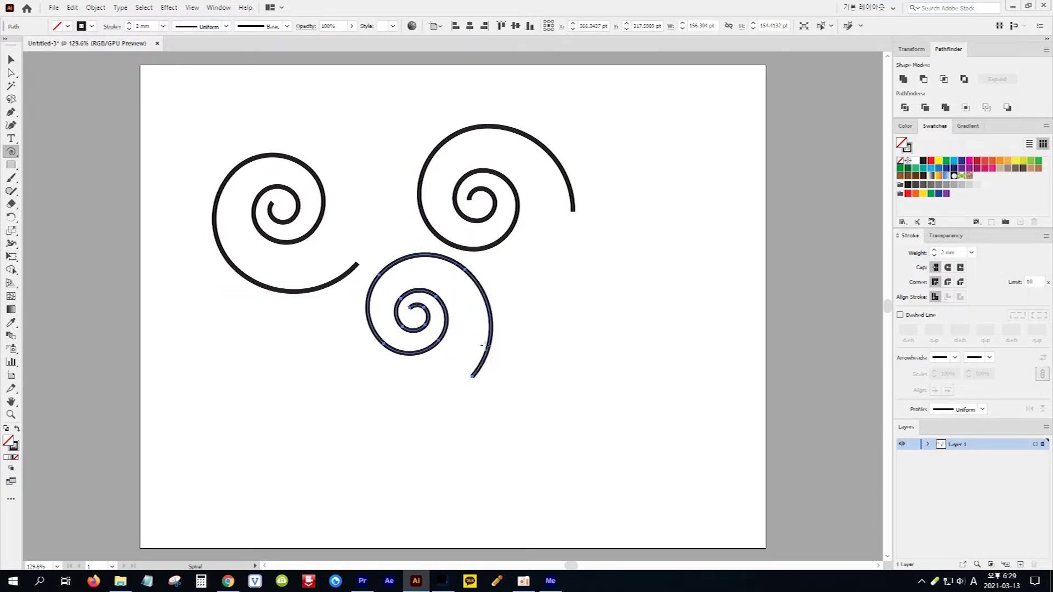
{"action": "left_click", "coordinate": [11, 59]}
{"action": "left_click_drag", "start_coordinate": [491, 316], "coordinate": [506, 389]}
Draw a circle about 195.5 pt in diameter around the lower spiral, leaving the spiral's outer tail outside it.
{"action": "left_click", "coordinate": [11, 164]}
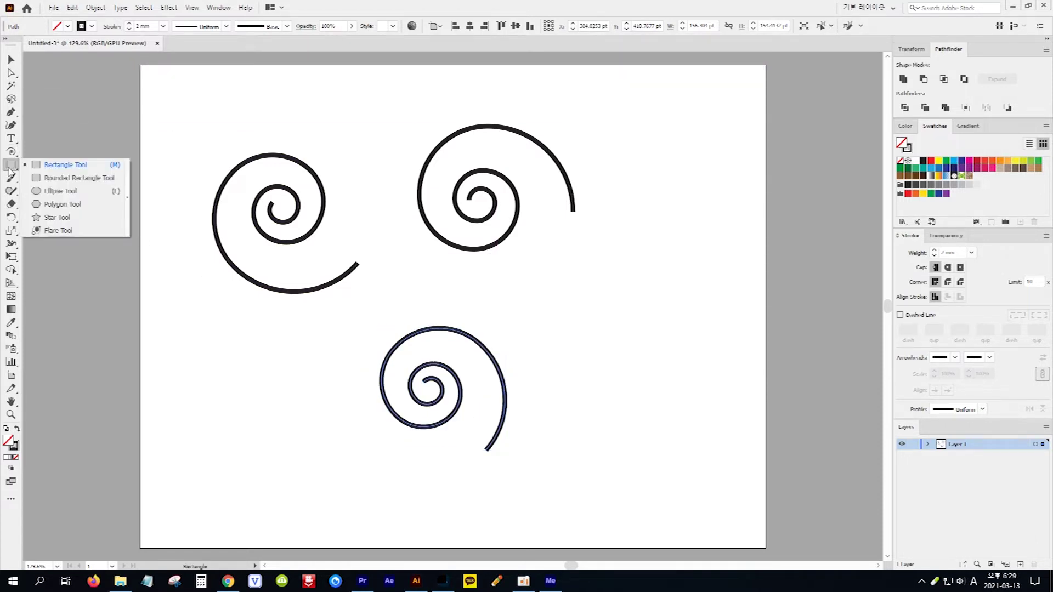
{"action": "left_click", "coordinate": [60, 192]}
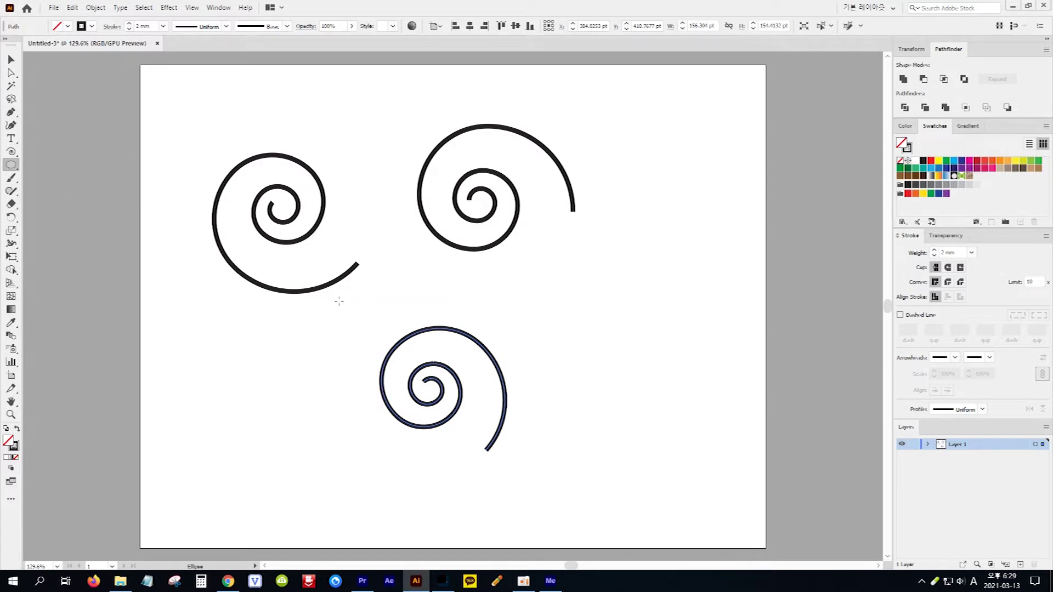
{"action": "left_click_drag", "start_coordinate": [343, 306], "coordinate": [497, 461]}
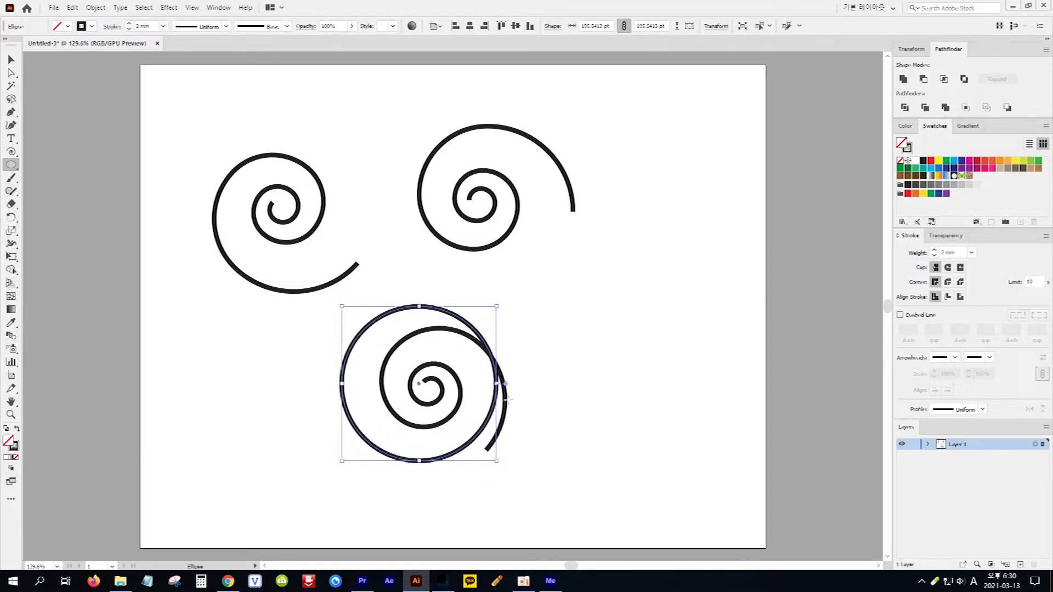
Cut the lower spiral with the Scissors tool where it meets the circle and delete the tail outside the circle.
{"action": "key", "text": "v"}
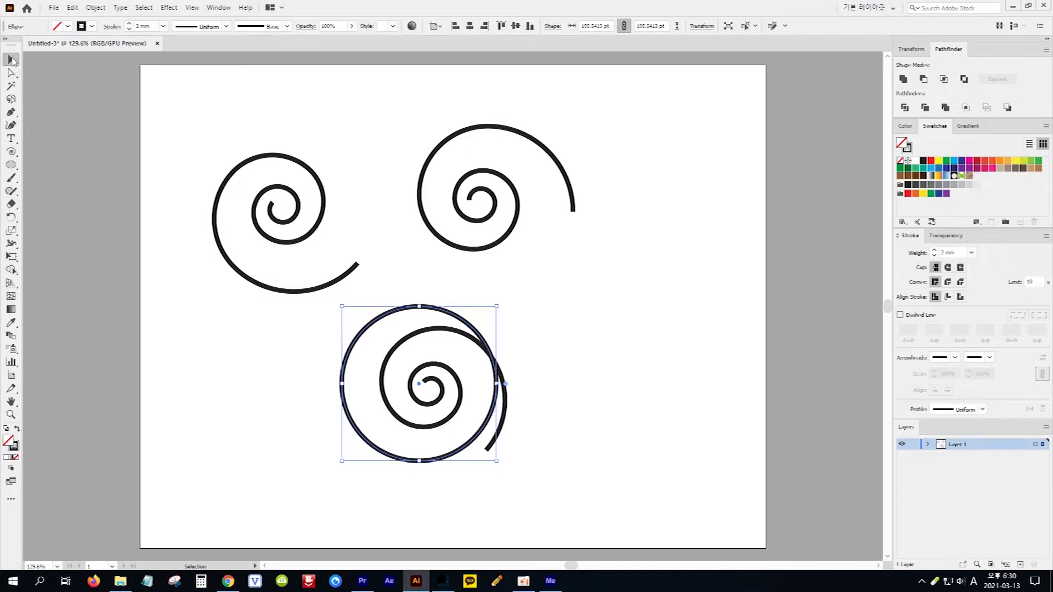
{"action": "left_click", "coordinate": [504, 424]}
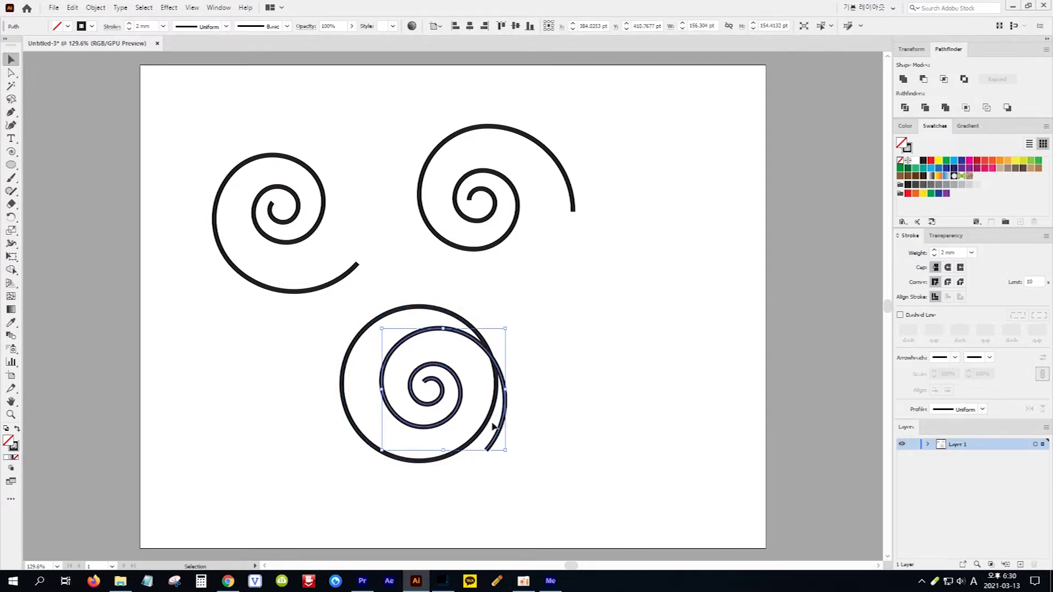
{"action": "left_click", "coordinate": [11, 205]}
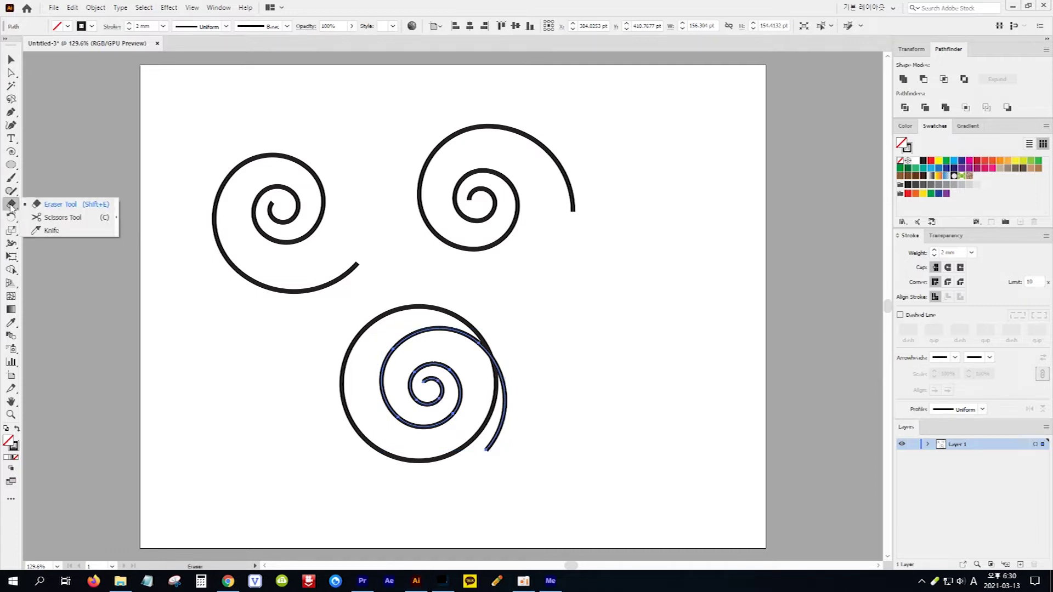
{"action": "left_click", "coordinate": [63, 217]}
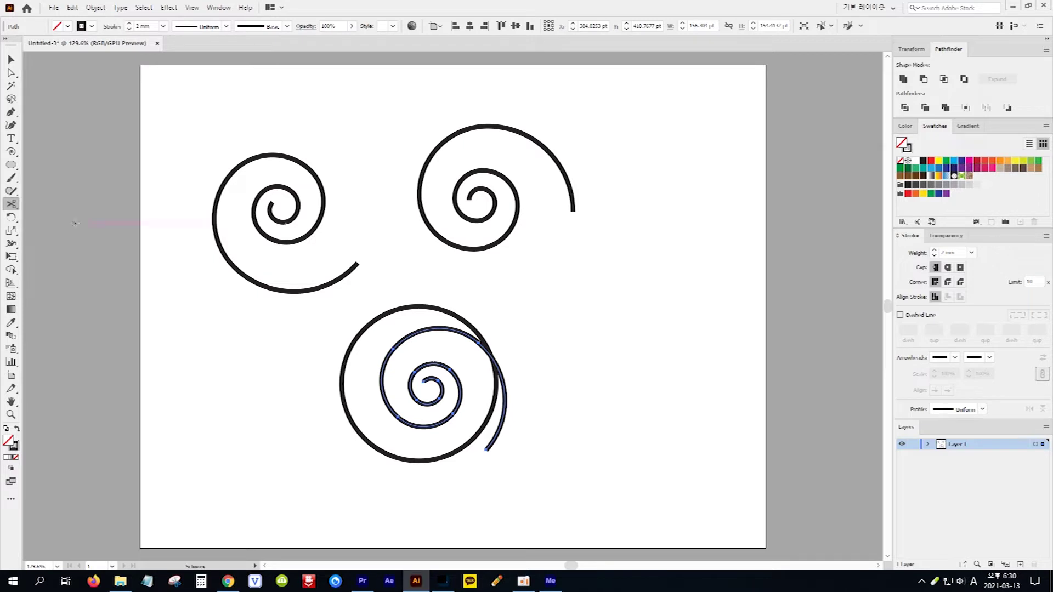
{"action": "left_click", "coordinate": [492, 359]}
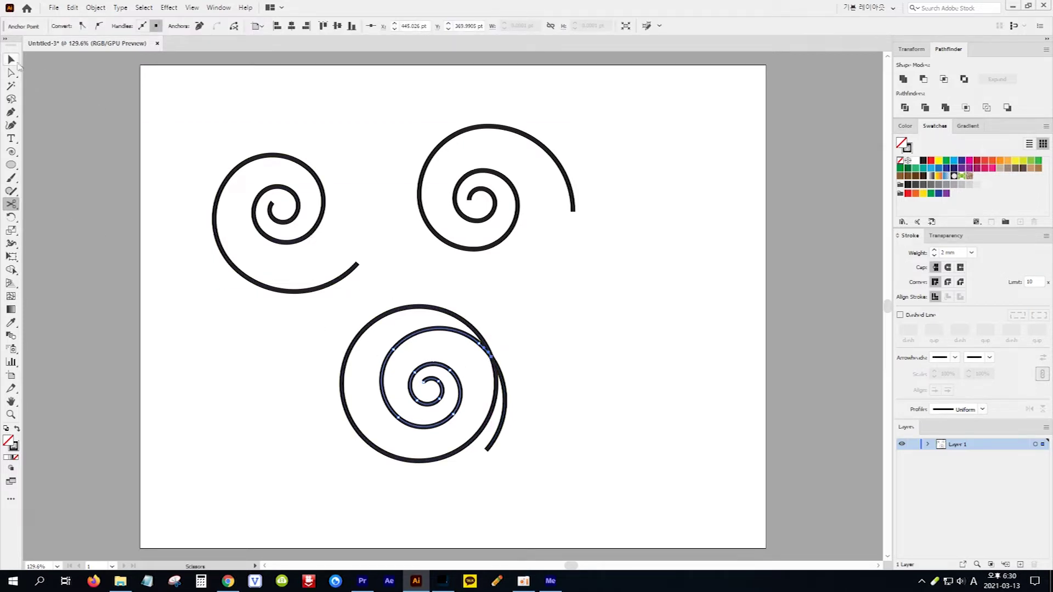
{"action": "left_click", "coordinate": [11, 59]}
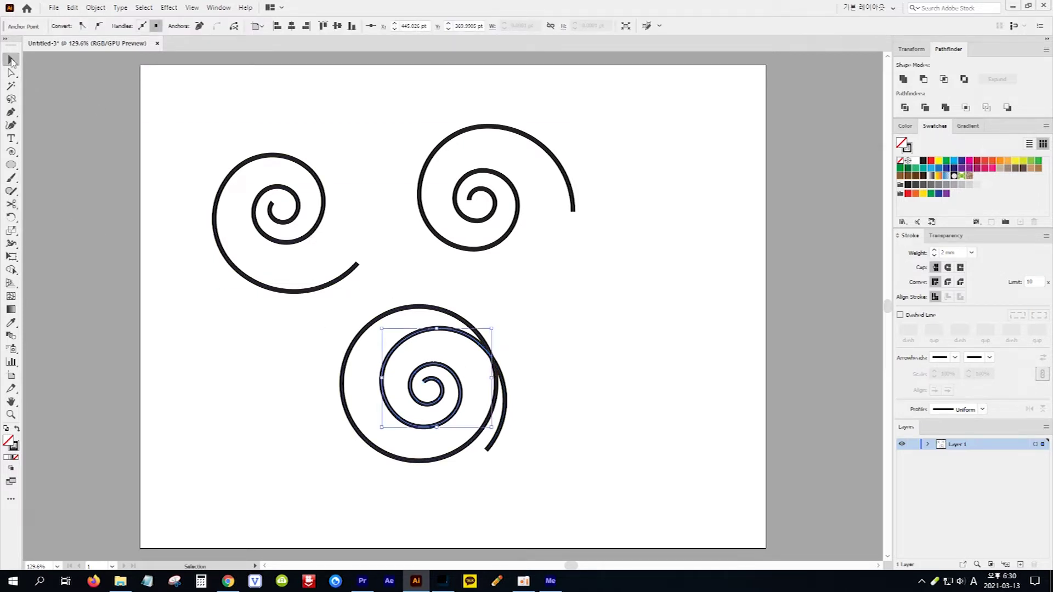
{"action": "left_click", "coordinate": [505, 424]}
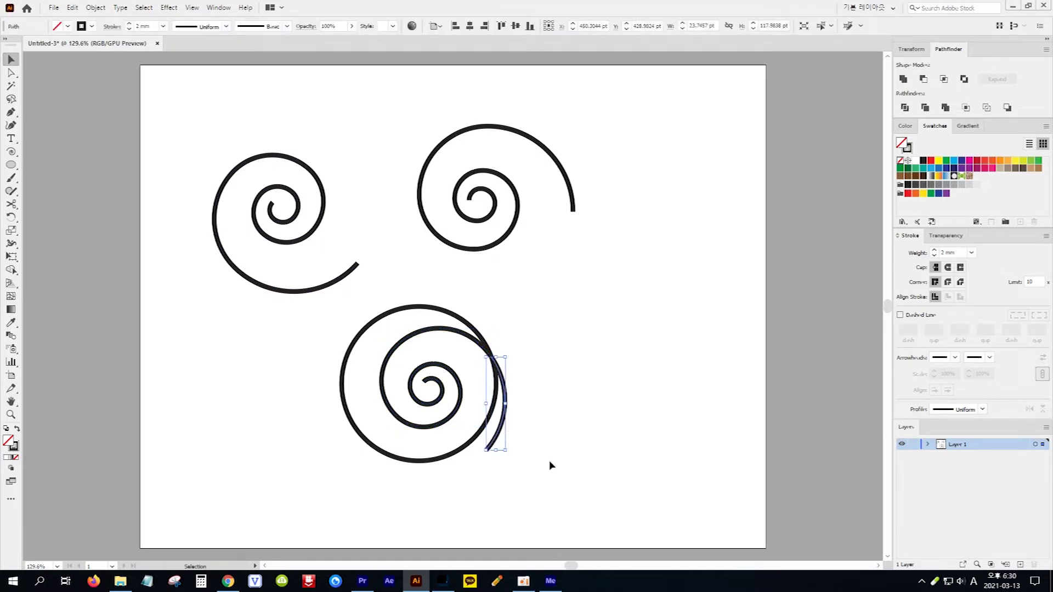
{"action": "key", "text": "Delete"}
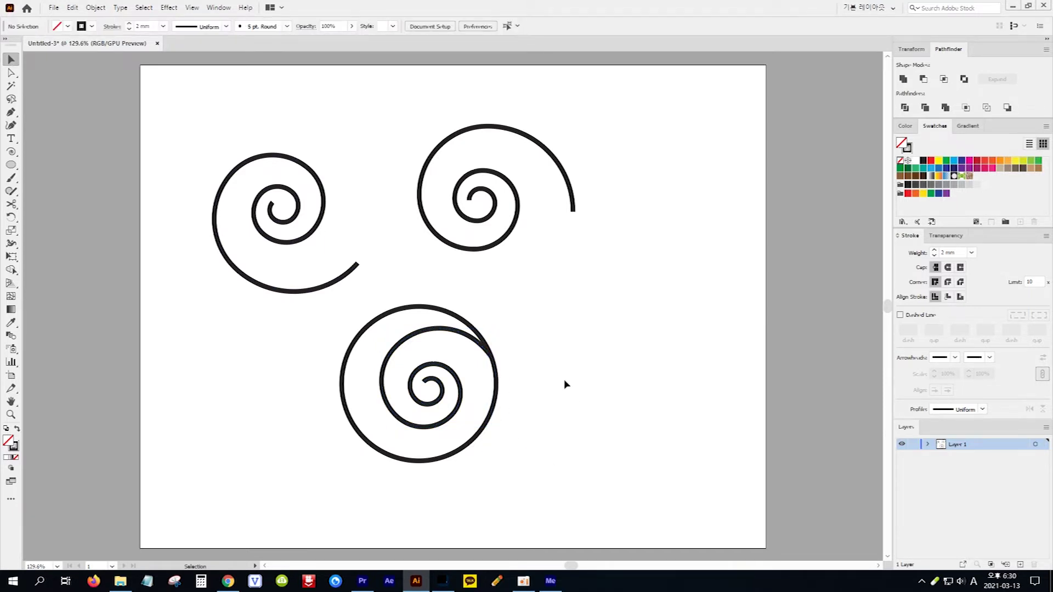
Fill the circle around the lower spiral with orange and send it to the back, behind the spiral.
{"action": "left_click", "coordinate": [420, 310]}
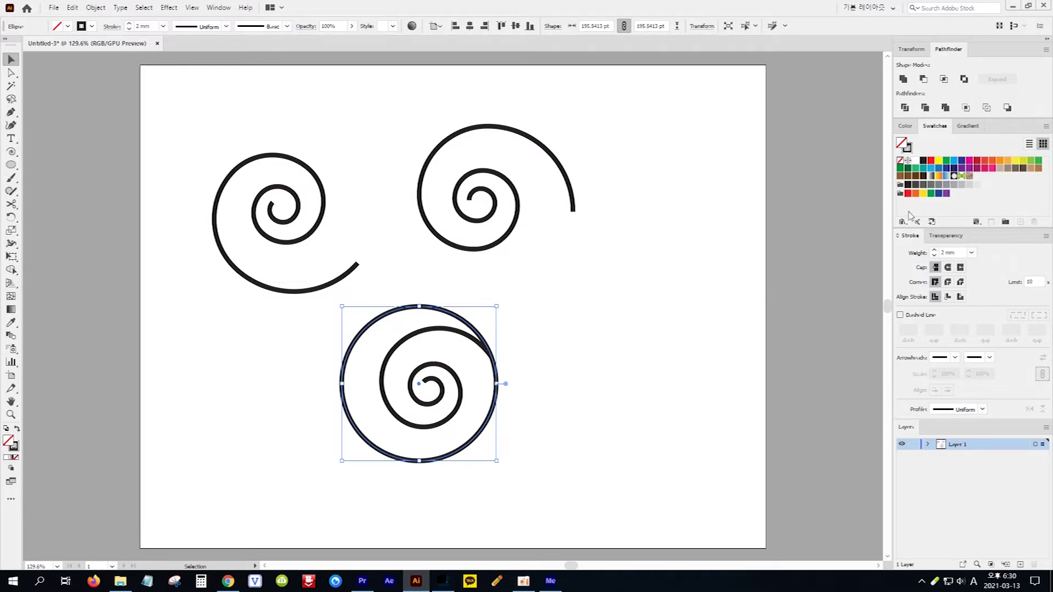
{"action": "left_click", "coordinate": [1008, 162]}
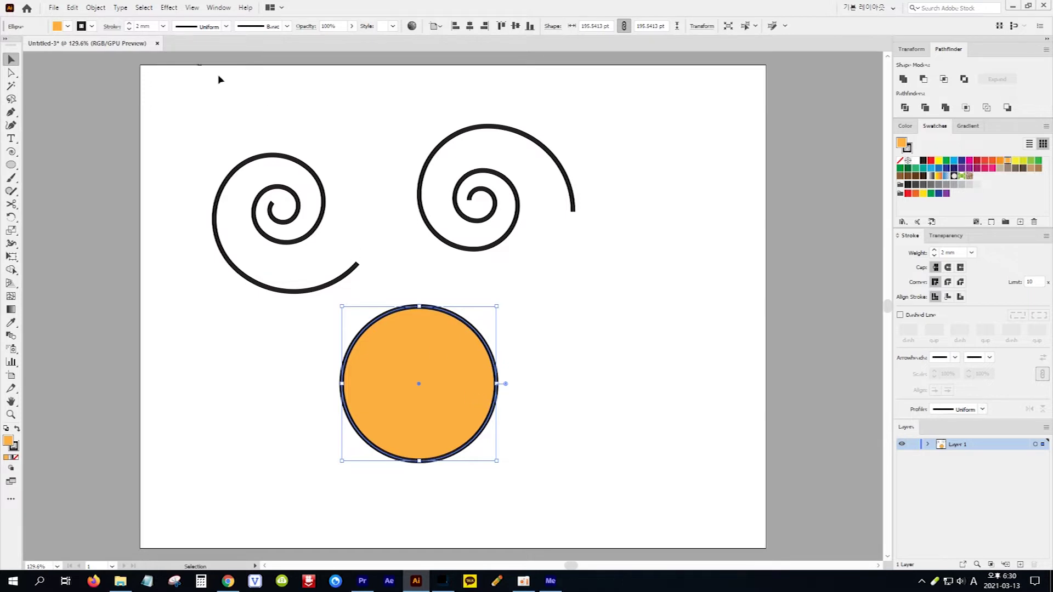
{"action": "left_click", "coordinate": [96, 7]}
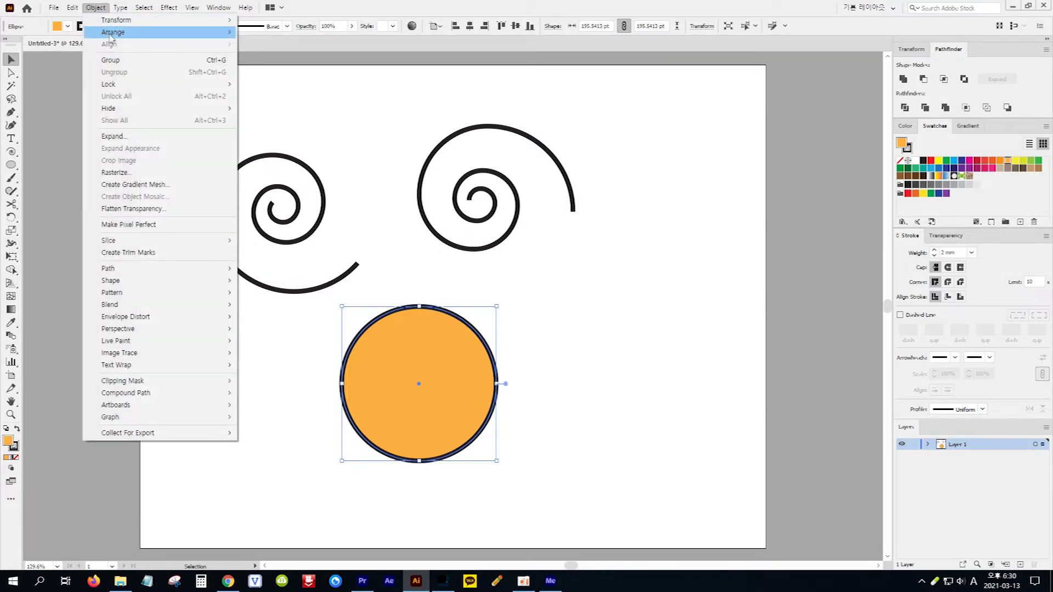
{"action": "mouse_move", "coordinate": [112, 34]}
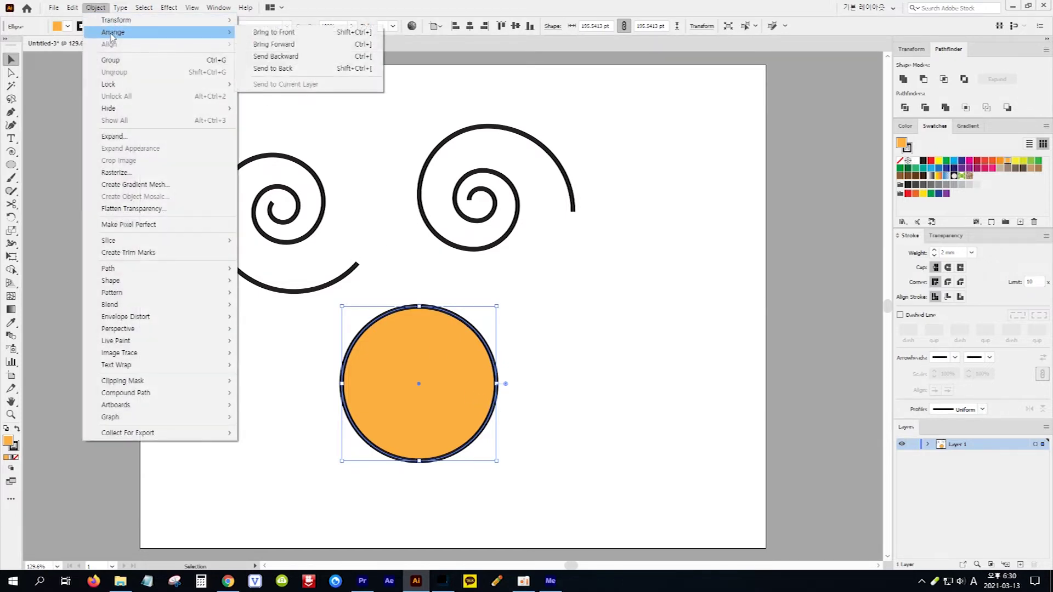
{"action": "left_click", "coordinate": [300, 69]}
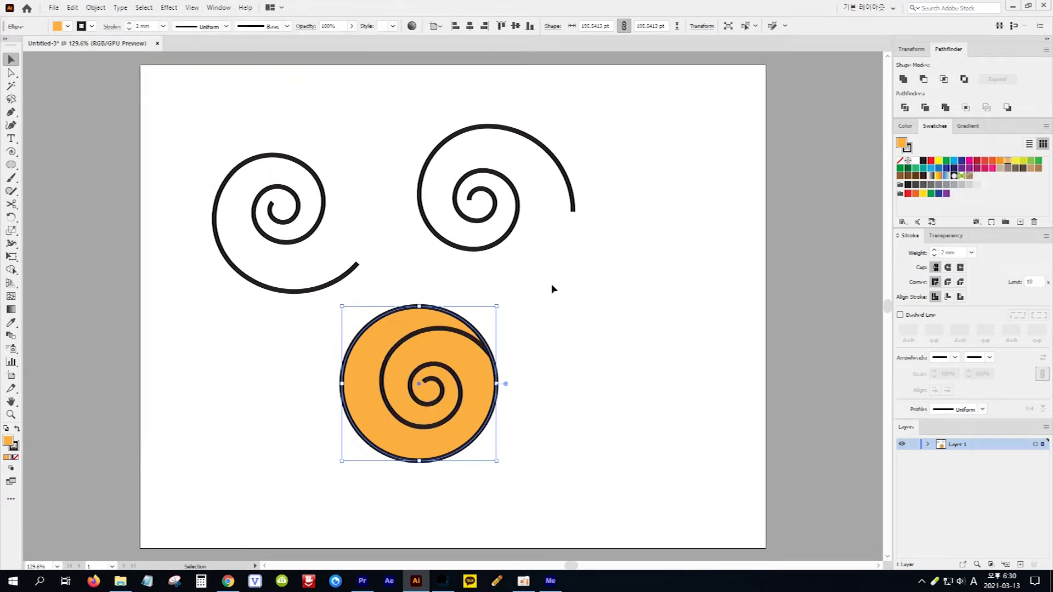
{"action": "left_click", "coordinate": [545, 321]}
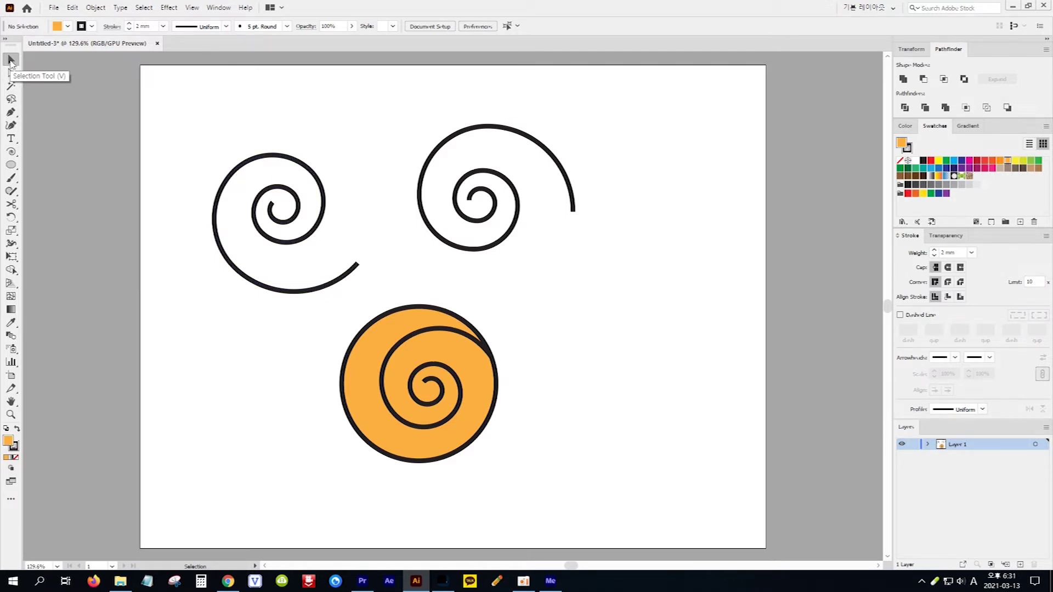
Delete all artwork on the artboard and start drawing a large rectangular grid with six rows and six columns.
{"action": "key", "text": "ctrl+a"}
{"action": "key", "text": "Delete"}
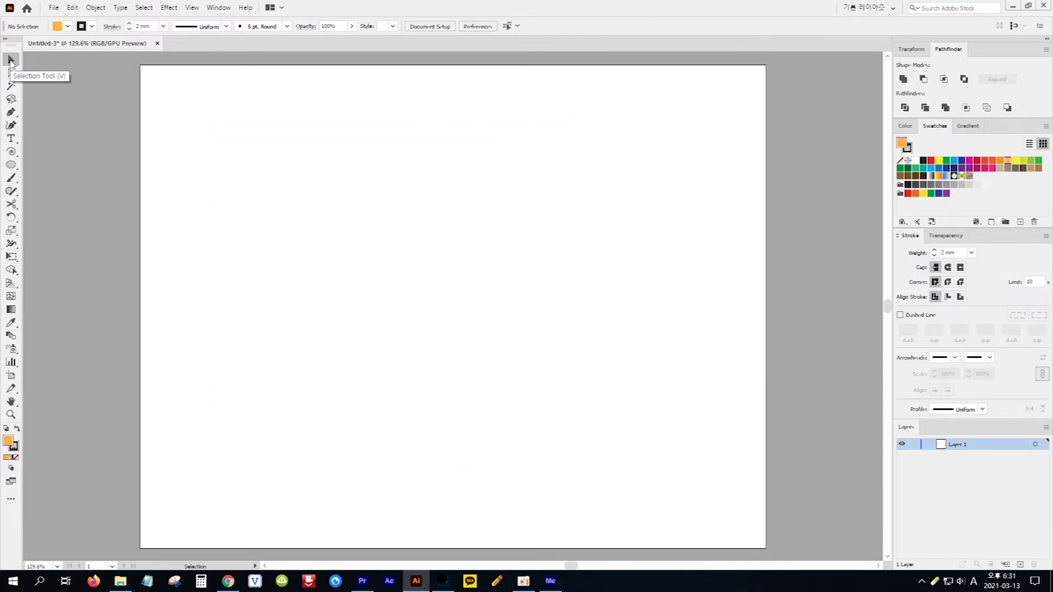
{"action": "left_click", "coordinate": [11, 153]}
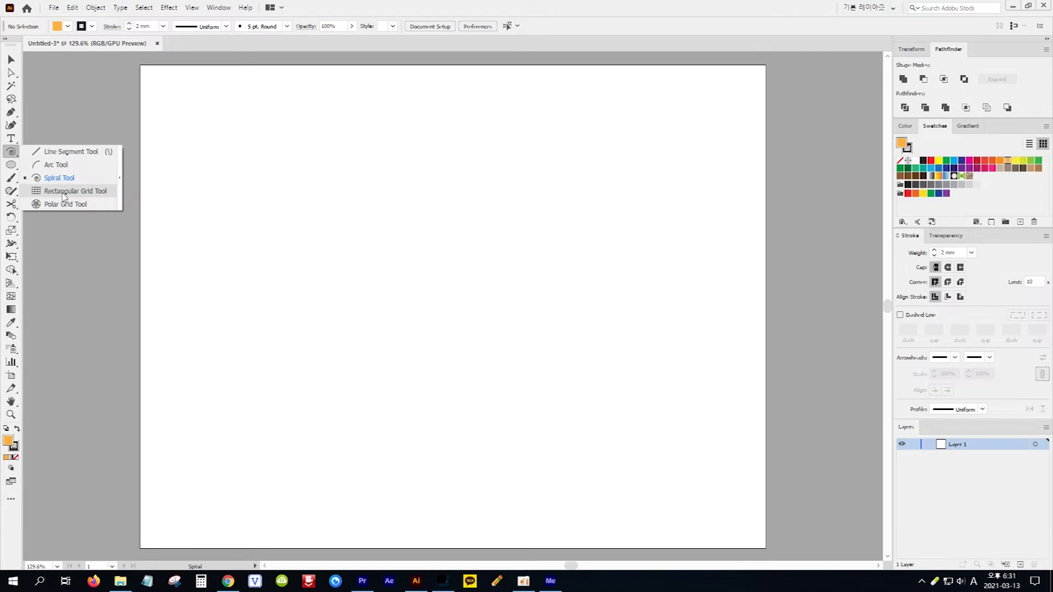
{"action": "left_click", "coordinate": [64, 192]}
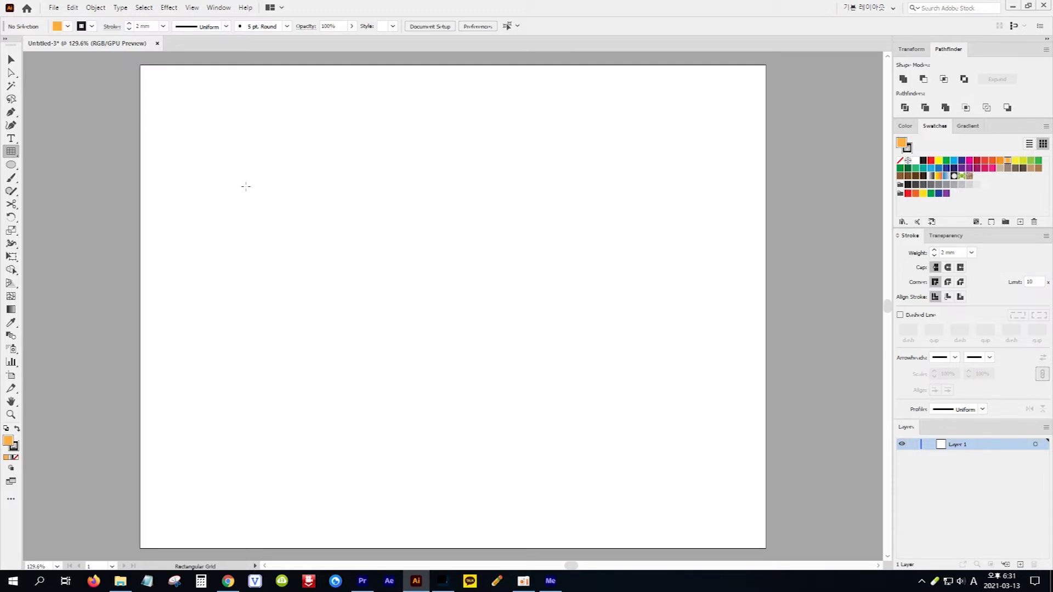
{"action": "left_click_drag", "start_coordinate": [211, 148], "coordinate": [569, 477]}
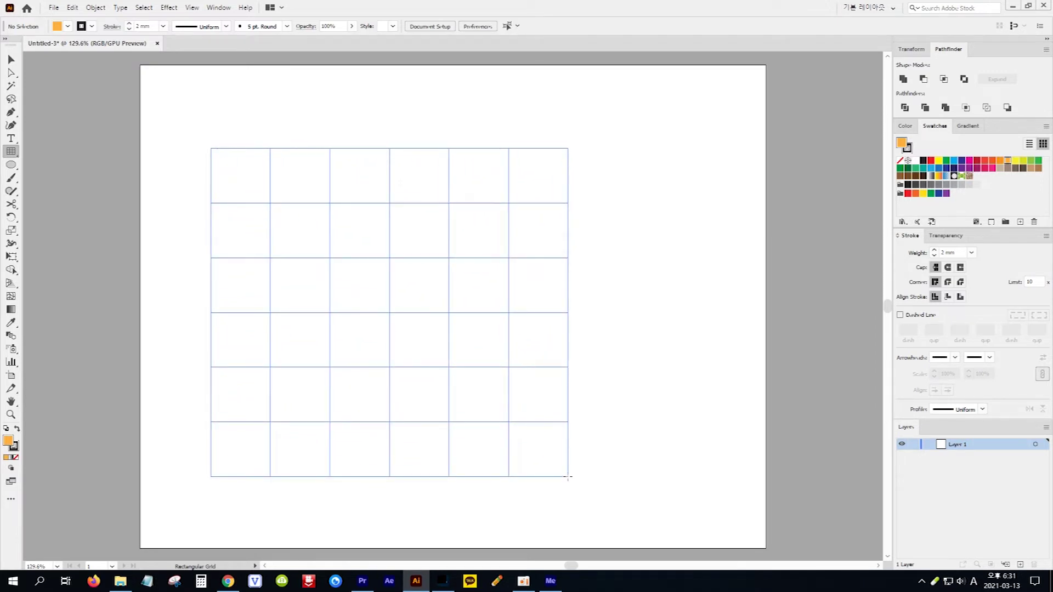
While still drawing the rectangular grid, try nine rows and fewer rows, and return it to six rows.
{"action": "key", "text": "Up"}
{"action": "key", "text": "Up"}
{"action": "key", "text": "Up"}
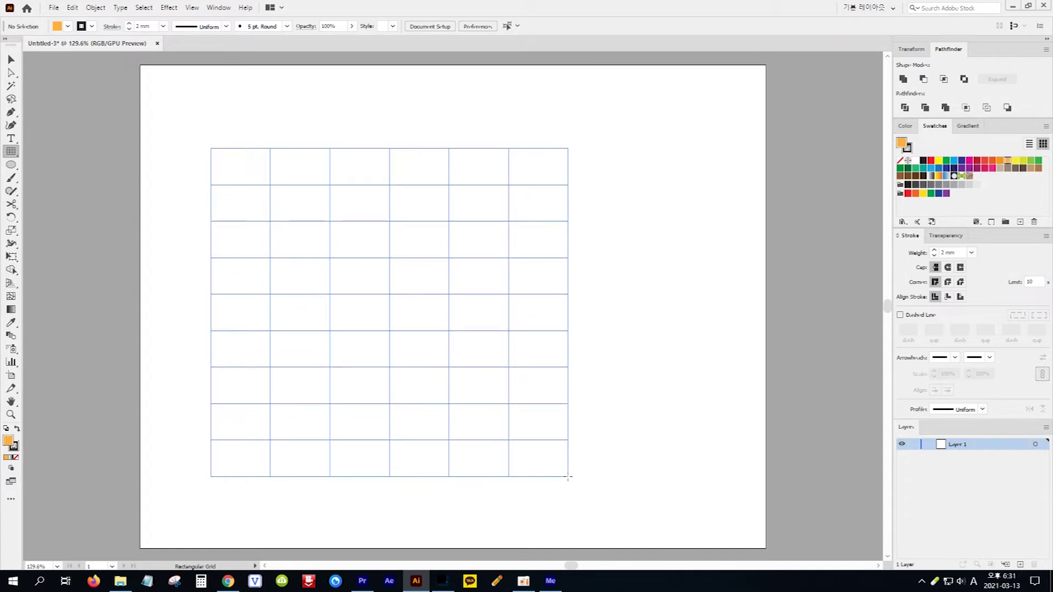
{"action": "key", "text": "Down"}
{"action": "key", "text": "Down"}
{"action": "key", "text": "Down"}
{"action": "key", "text": "Down"}
{"action": "key", "text": "Down"}
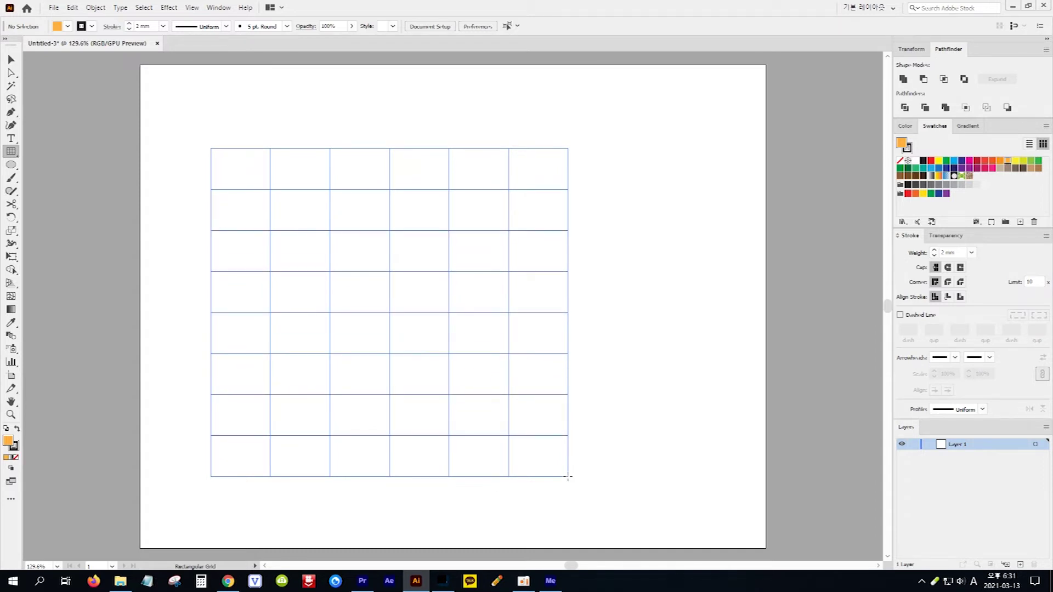
{"action": "key", "text": "Up"}
{"action": "key", "text": "Up"}
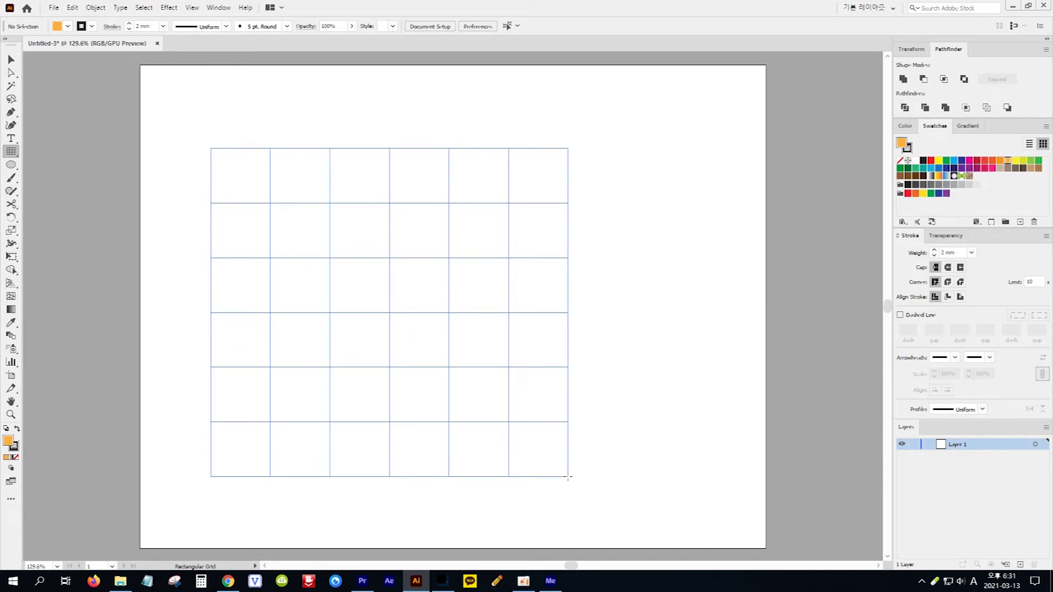
Try nine columns in the rectangular grid being drawn and reduce it back to six columns.
{"action": "key", "text": "Right"}
{"action": "left_click_drag", "start_coordinate": [569, 477], "coordinate": [568, 478]}
{"action": "key", "text": "Right"}
{"action": "key", "text": "Right"}
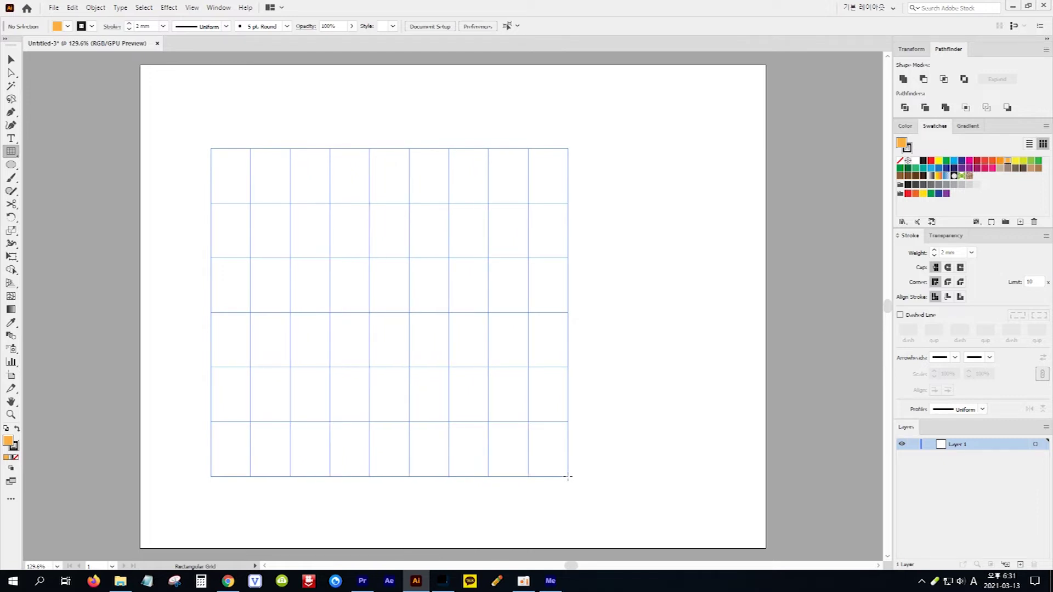
{"action": "key", "text": "Left"}
{"action": "left_click_drag", "start_coordinate": [568, 477], "coordinate": [568, 477]}
{"action": "key", "text": "Left"}
{"action": "key", "text": "Left"}
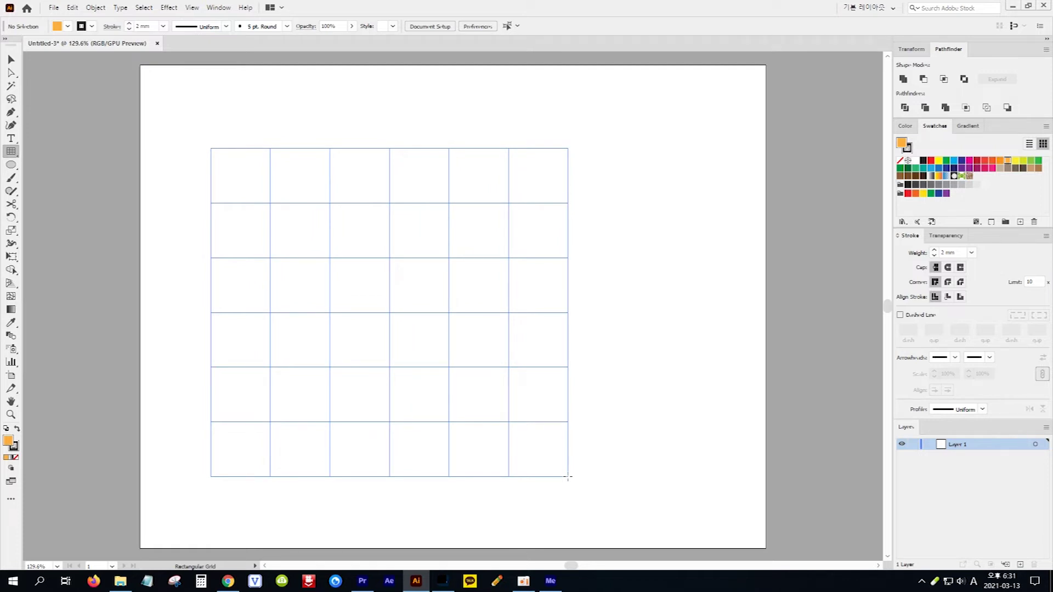
Finish the six-by-six grid at about 448.6 × 440.3 pt and fill it with orange.
{"action": "mouse_move", "coordinate": [568, 477]}
{"action": "left_mouse_down"}
{"action": "mouse_move", "coordinate": [650, 454]}
{"action": "mouse_move", "coordinate": [693, 469]}
{"action": "mouse_move", "coordinate": [489, 329]}
{"action": "mouse_move", "coordinate": [468, 346]}
{"action": "mouse_move", "coordinate": [493, 438]}
{"action": "mouse_move", "coordinate": [526, 484]}
{"action": "mouse_move", "coordinate": [566, 496]}
{"action": "left_mouse_up"}
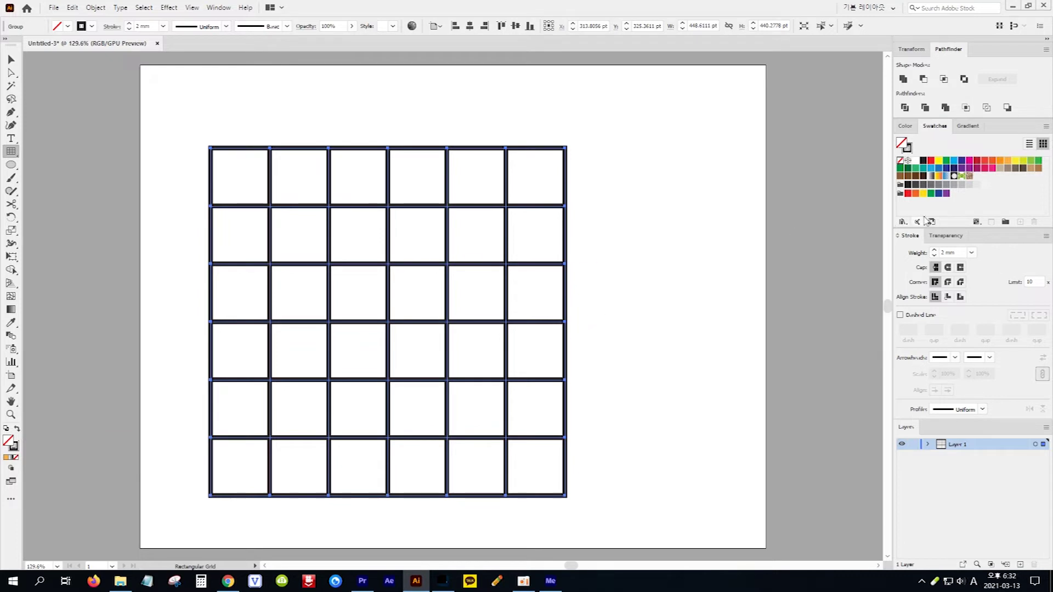
{"action": "left_click", "coordinate": [1009, 164]}
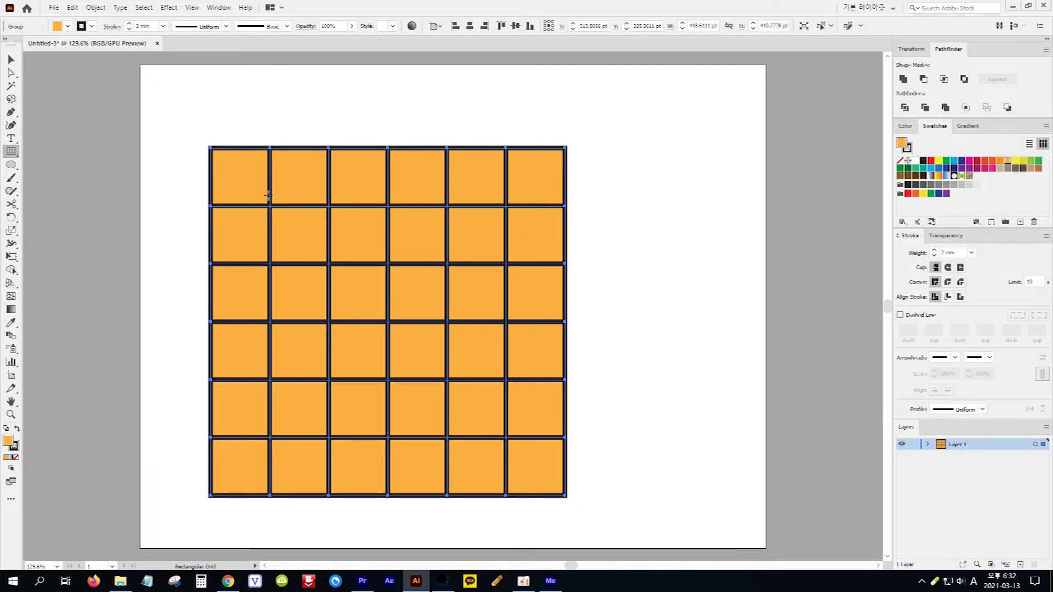
Give the grid's first four inner vertical lines from the left and first three inner horizontal lines from the top a white stroke.
{"action": "left_click_drag", "start_coordinate": [11, 73], "coordinate": [47, 77]}
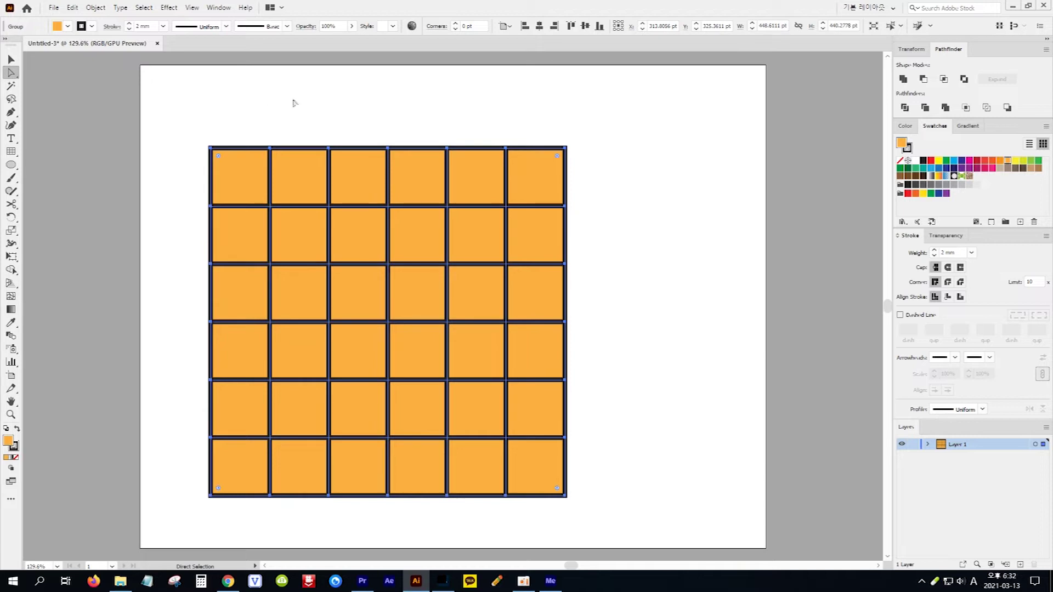
{"action": "left_click", "coordinate": [386, 108]}
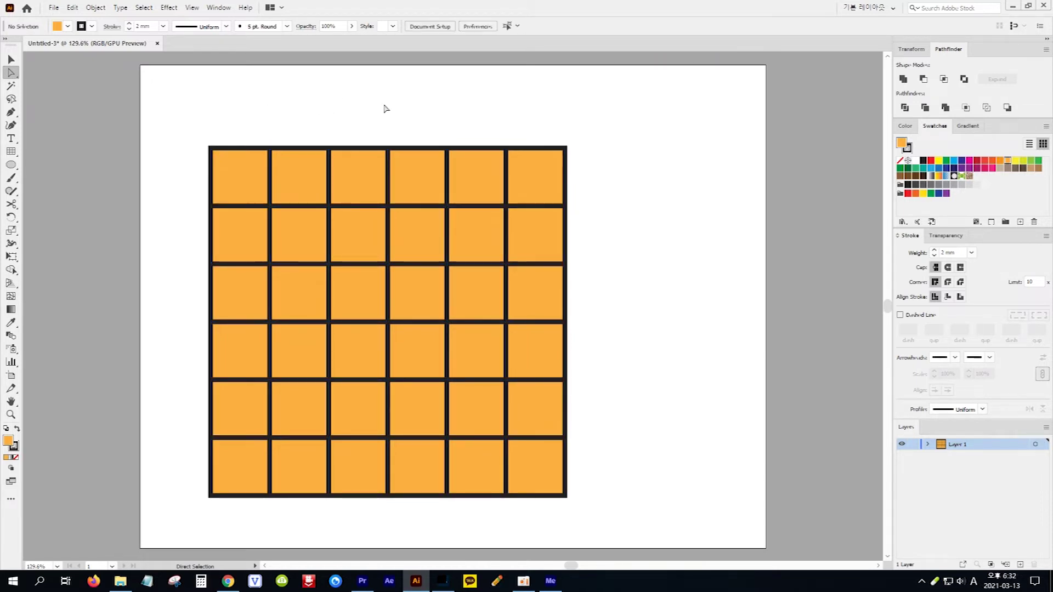
{"action": "left_click", "coordinate": [271, 165]}
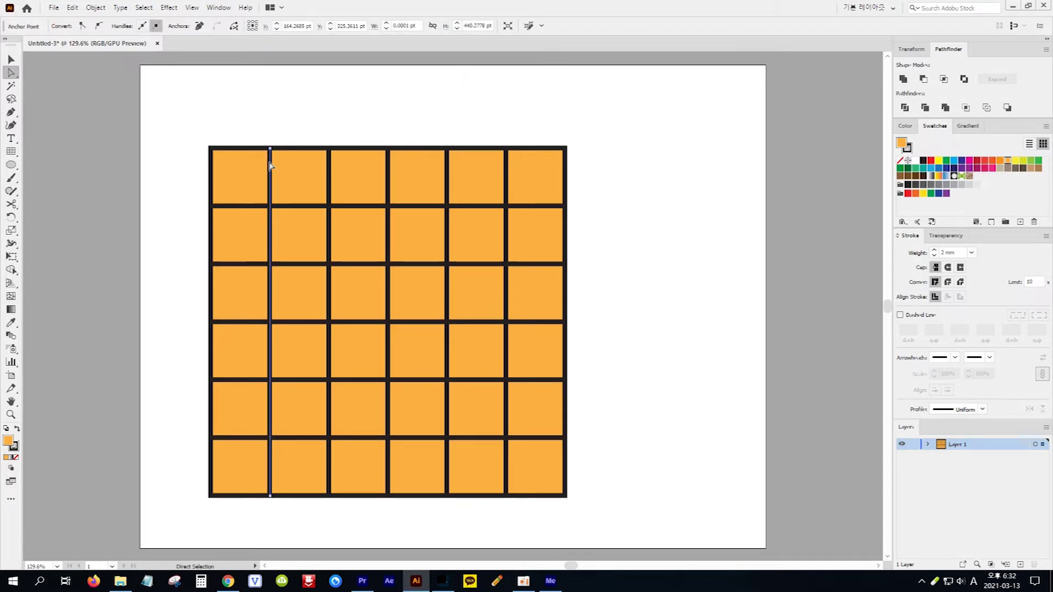
{"action": "left_click", "coordinate": [330, 200], "text": "shift"}
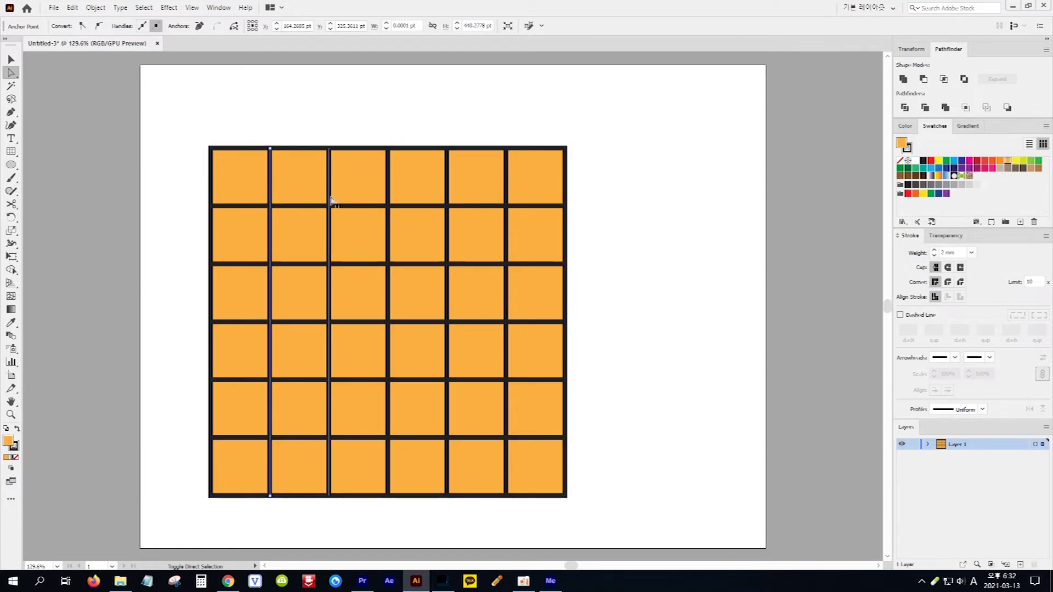
{"action": "left_click", "coordinate": [389, 196], "text": "shift"}
{"action": "left_click", "coordinate": [447, 194], "text": "shift"}
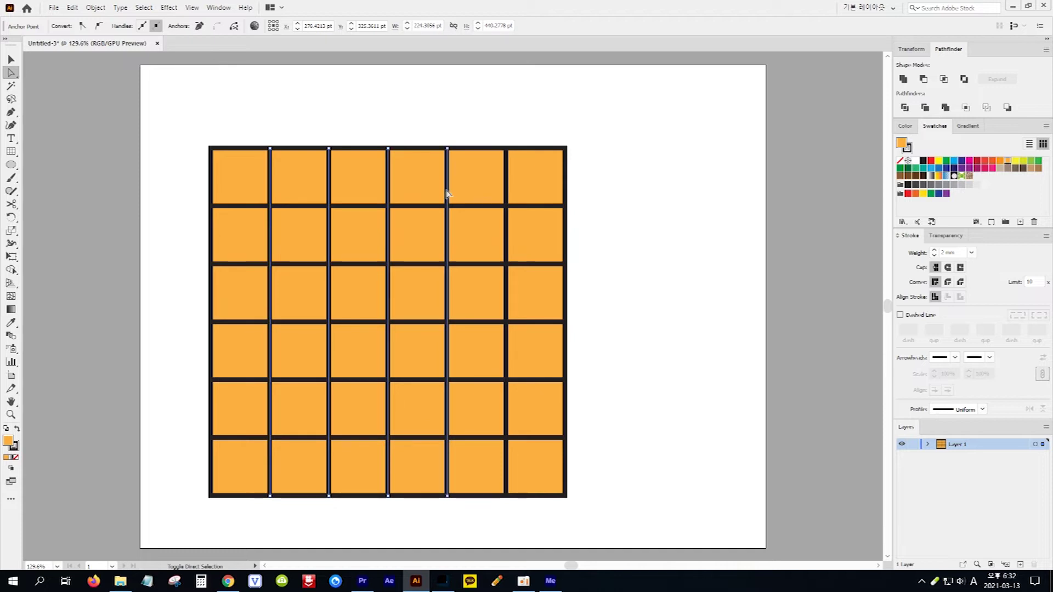
{"action": "left_click", "coordinate": [423, 207], "text": "shift"}
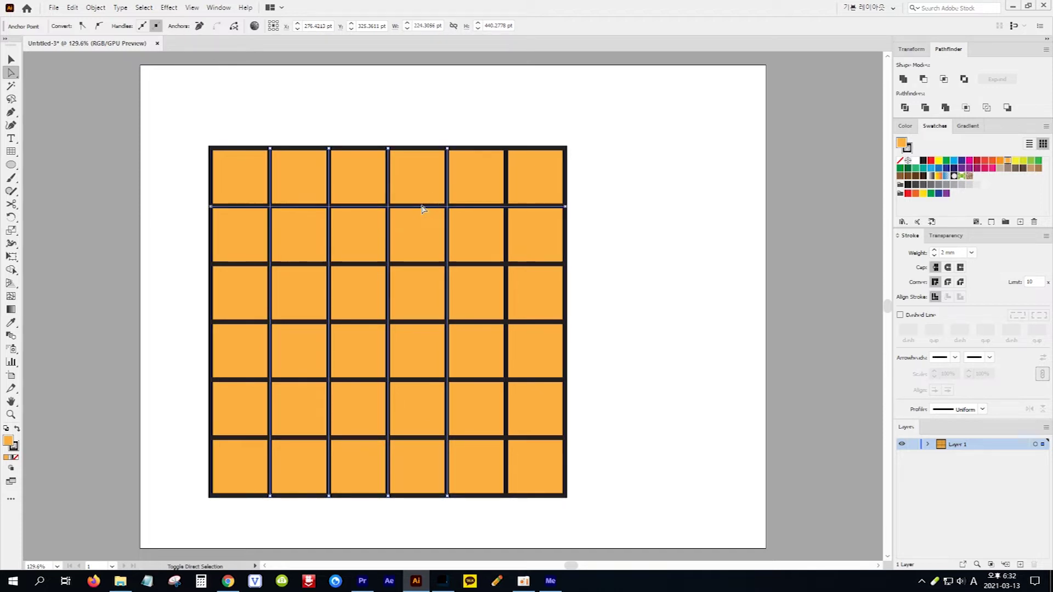
{"action": "left_click", "coordinate": [423, 264], "text": "shift"}
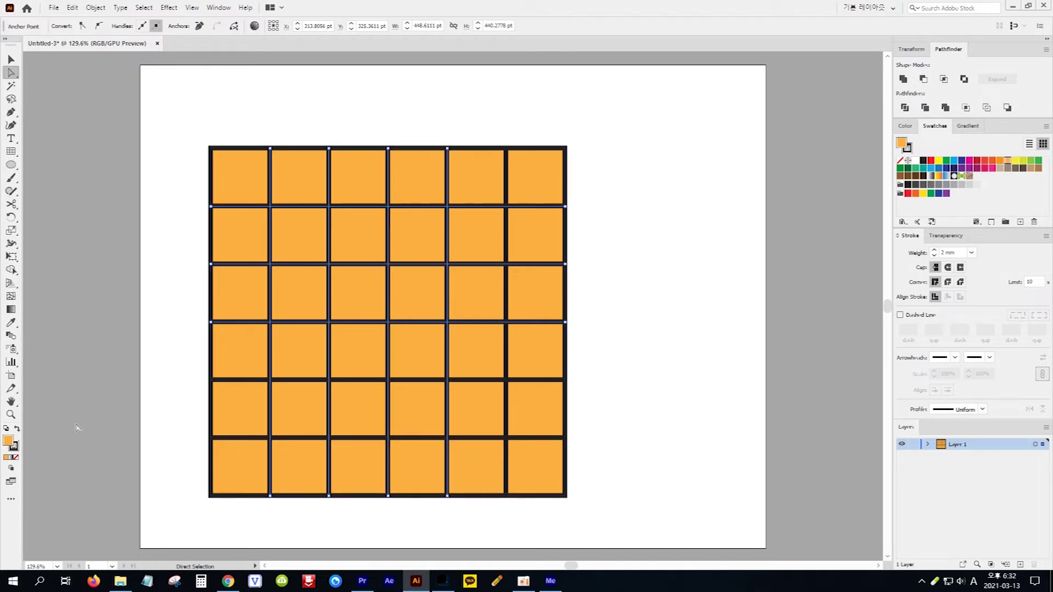
{"action": "left_click", "coordinate": [14, 447]}
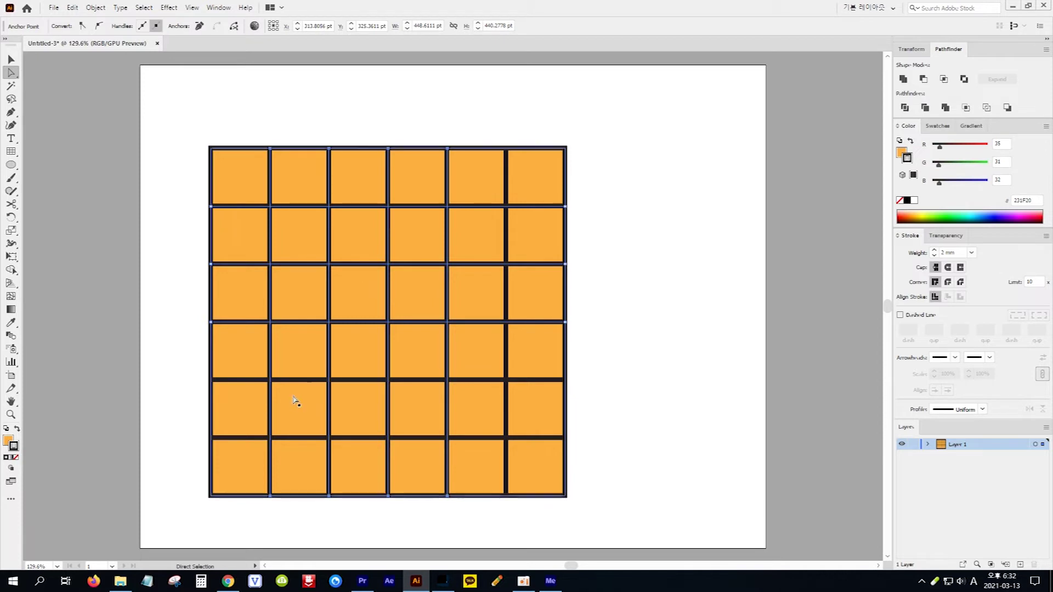
{"action": "left_click", "coordinate": [913, 200]}
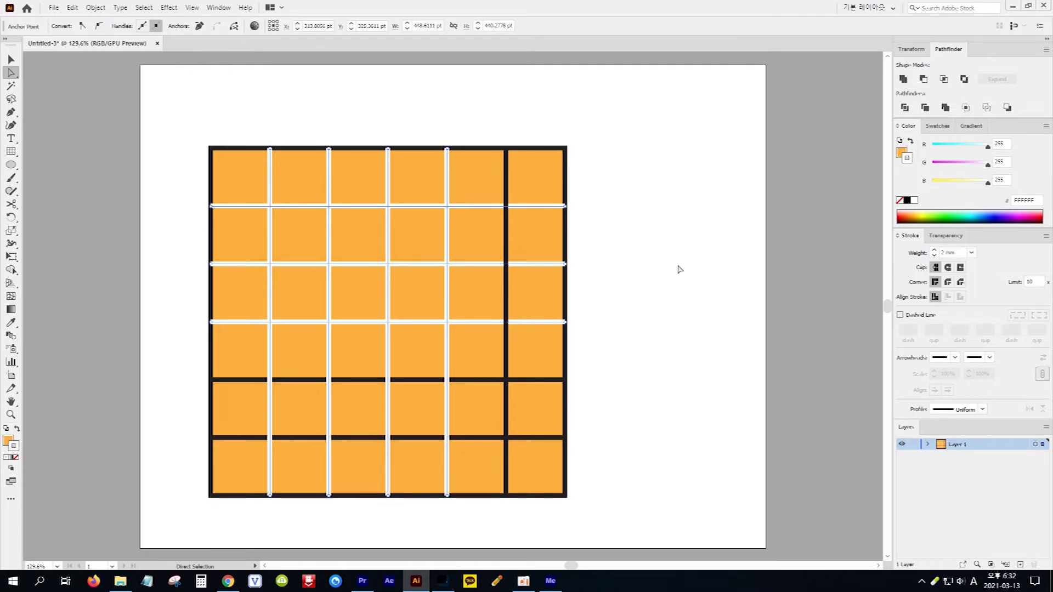
Delete the whole rectangular grid and start drawing a polar grid in the artboard's upper-left area.
{"action": "left_click", "coordinate": [12, 61]}
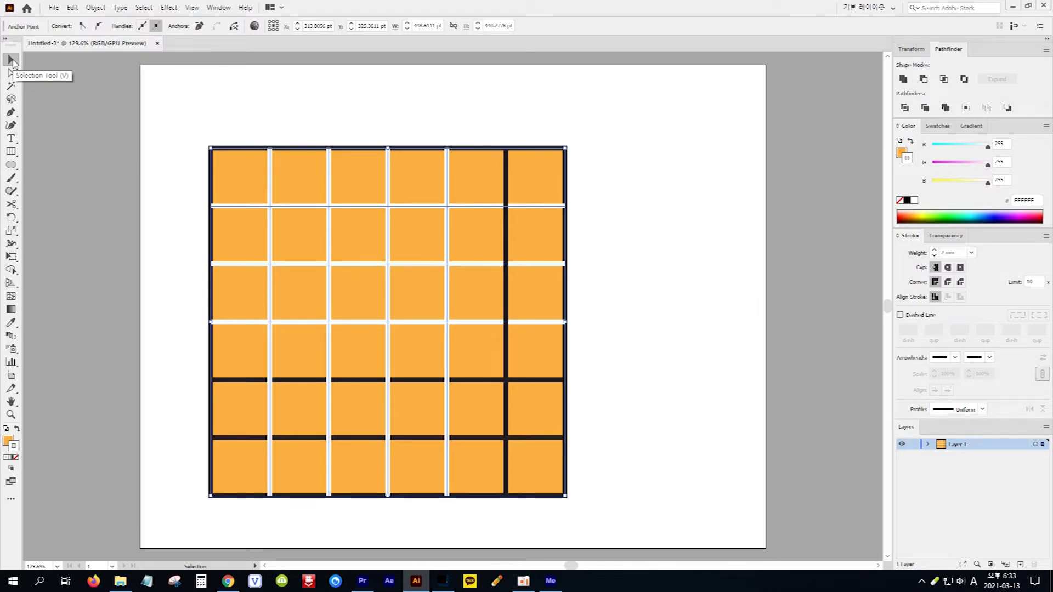
{"action": "key", "text": "Delete"}
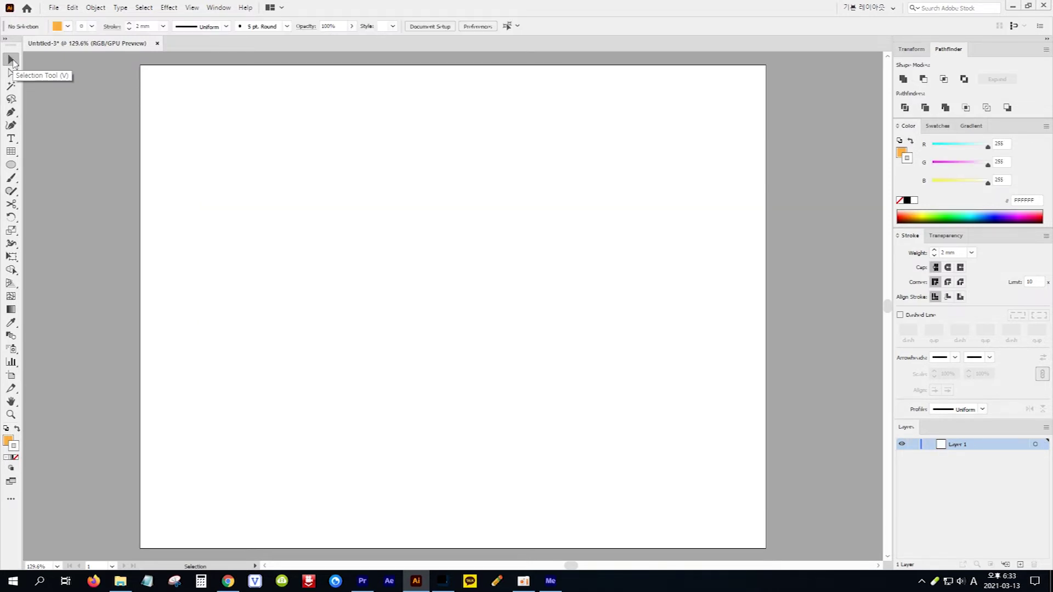
{"action": "left_click", "coordinate": [11, 152]}
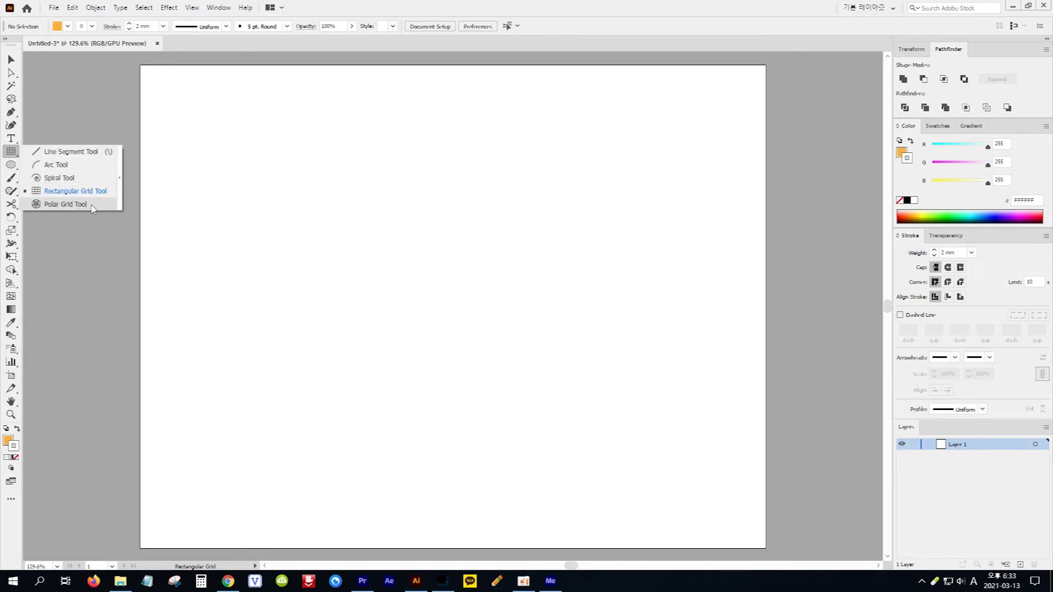
{"action": "left_click", "coordinate": [92, 206]}
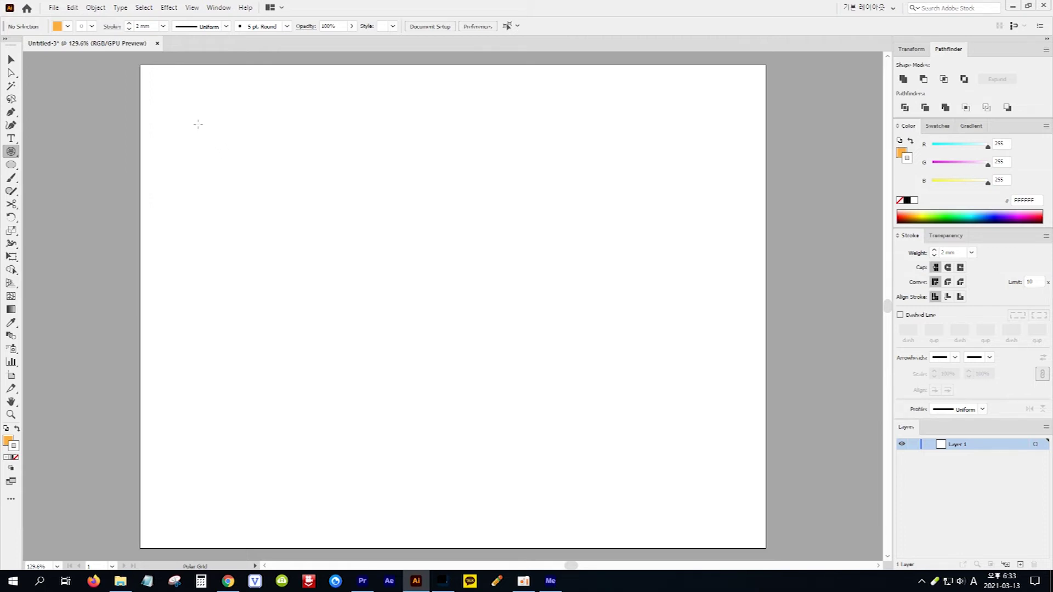
{"action": "left_click_drag", "start_coordinate": [188, 113], "coordinate": [334, 254]}
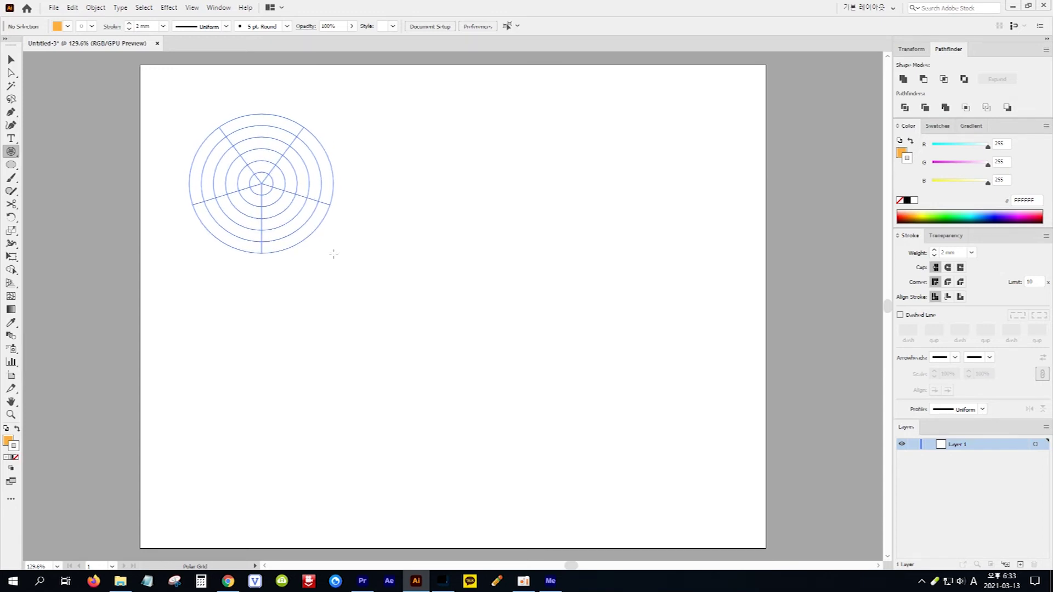
Try nine inner rings in the polar grid being drawn and take the extra rings away again.
{"action": "key", "text": "Up"}
{"action": "key", "text": "Up"}
{"action": "key", "text": "Up"}
{"action": "key", "text": "Up"}
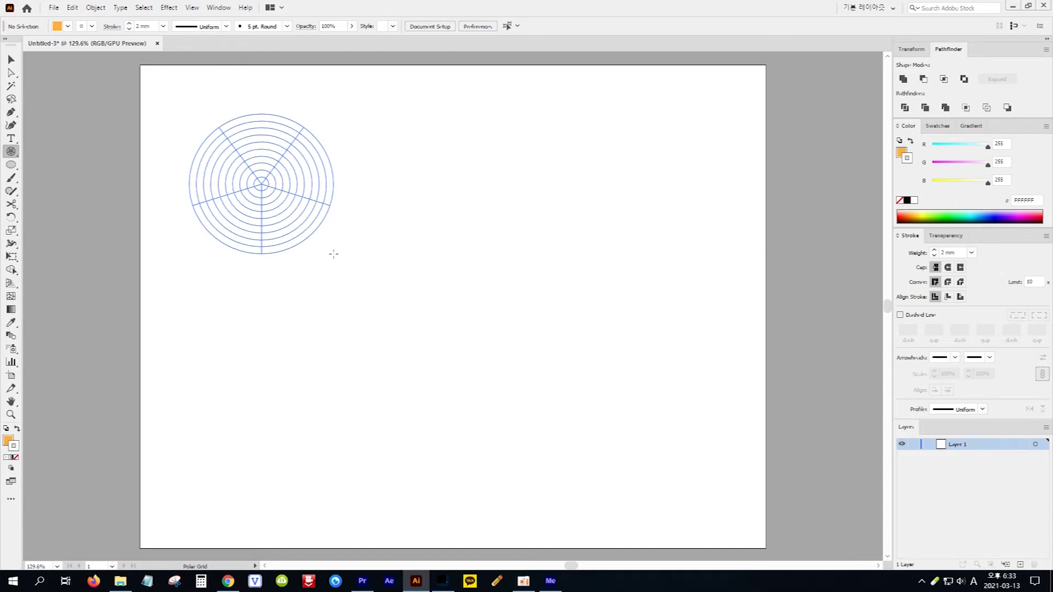
{"action": "key", "text": "Down"}
{"action": "key", "text": "Down"}
{"action": "key", "text": "Down"}
{"action": "key", "text": "Down"}
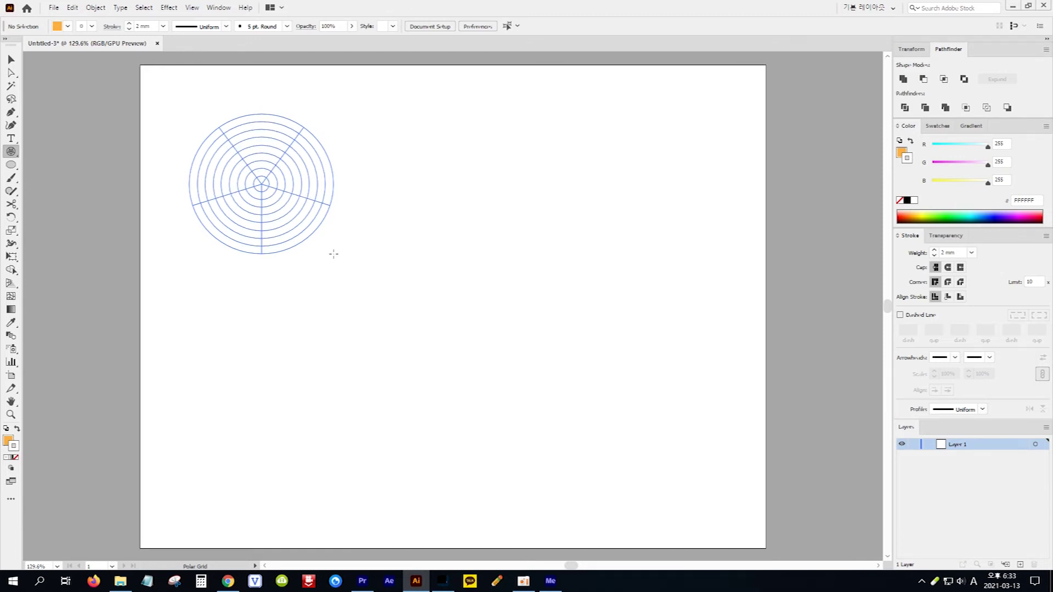
Finish the polar grid with three inner rings and five radial dividers at about 182.6 × 177.1 pt, and give it a black stroke.
{"action": "key", "text": "Down"}
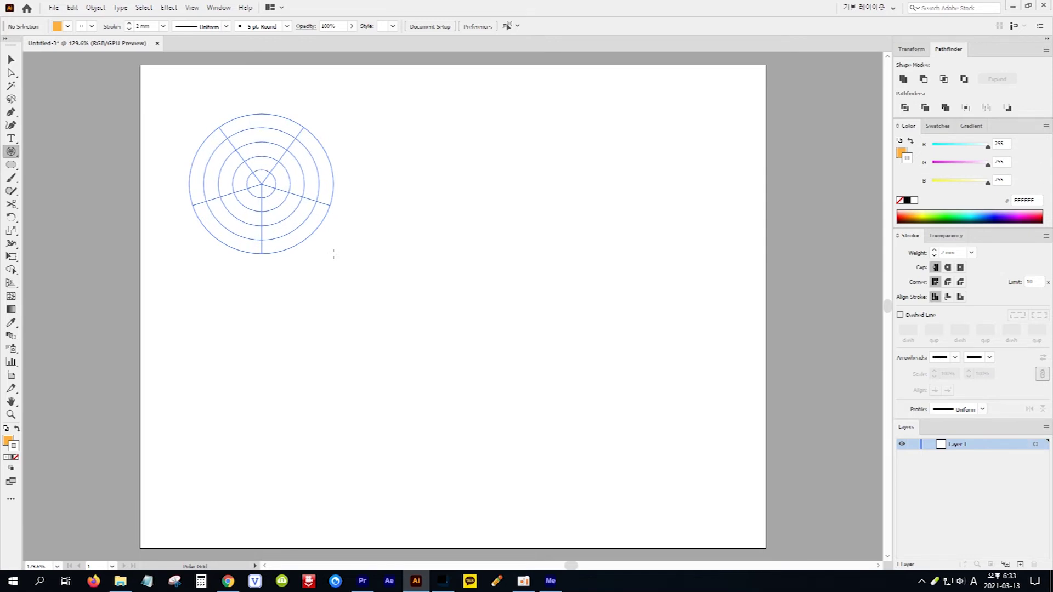
{"action": "key", "text": "Down"}
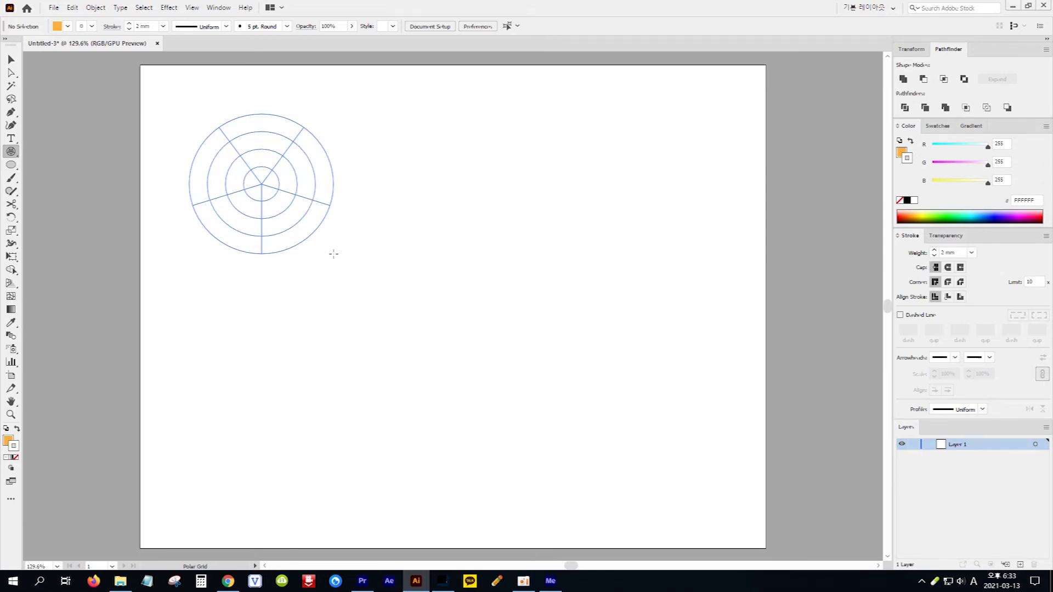
{"action": "left_click_drag", "start_coordinate": [333, 254], "coordinate": [333, 254]}
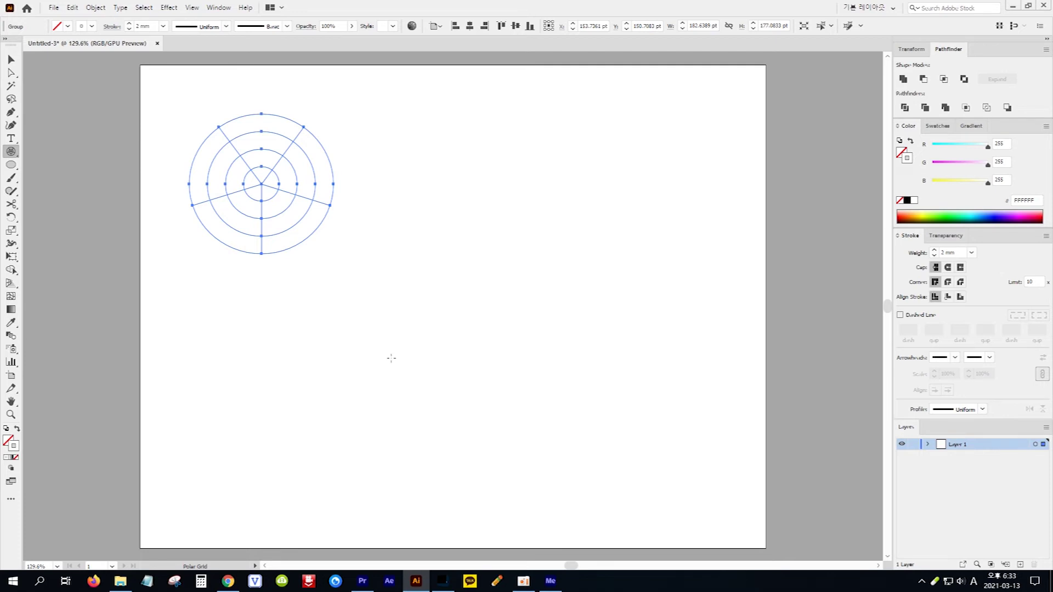
{"action": "left_click", "coordinate": [908, 201]}
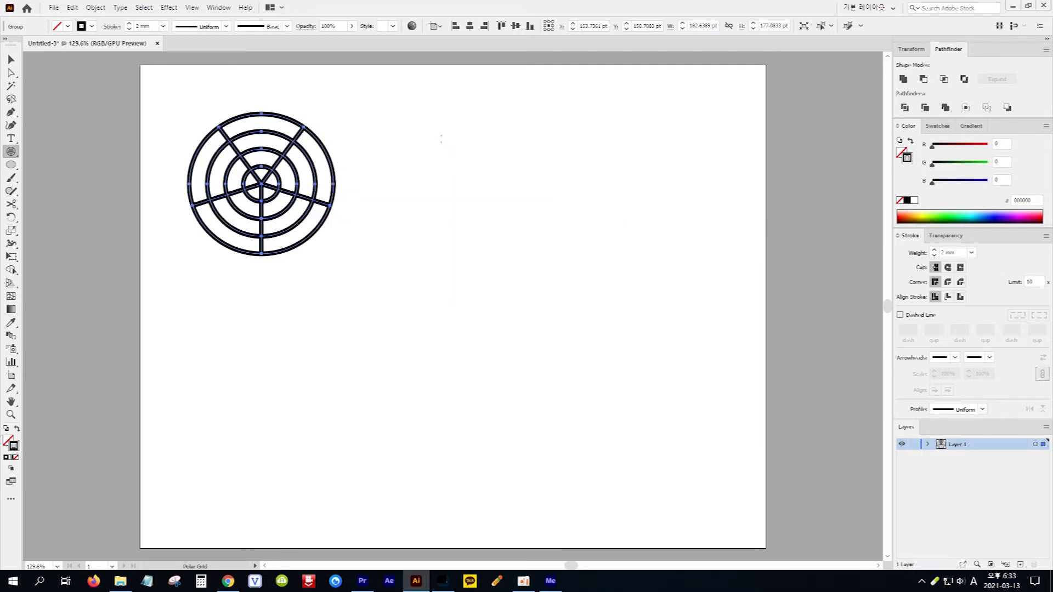
Draw a second polar grid right of the first, with five radial dividers and no inner rings, about 183.3 × 185.4 pt.
{"action": "left_click_drag", "start_coordinate": [362, 113], "coordinate": [503, 251]}
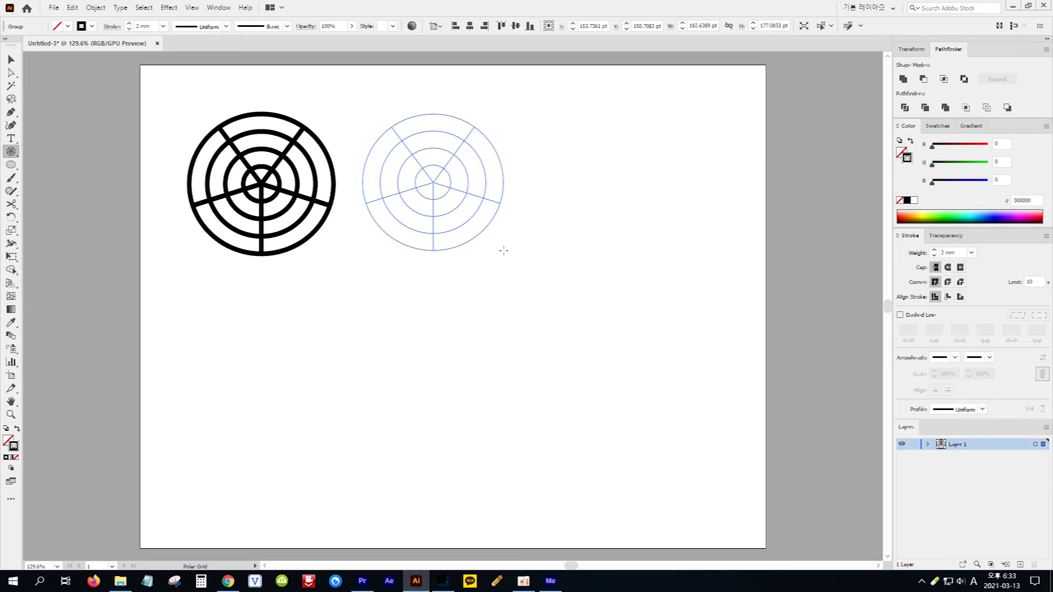
{"action": "key", "text": "Down"}
{"action": "key", "text": "Down"}
{"action": "key", "text": "Down"}
{"action": "left_click_drag", "start_coordinate": [504, 251], "coordinate": [507, 260]}
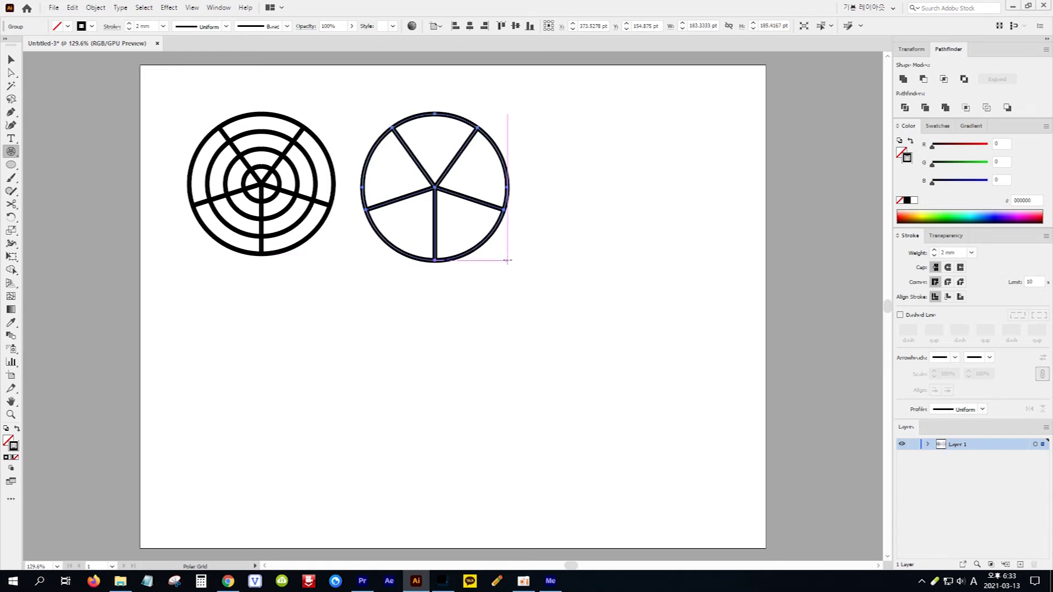
Start drawing a third polar grid right of the second and raise its radial dividers to about eighteen.
{"action": "left_click_drag", "start_coordinate": [554, 107], "coordinate": [709, 264]}
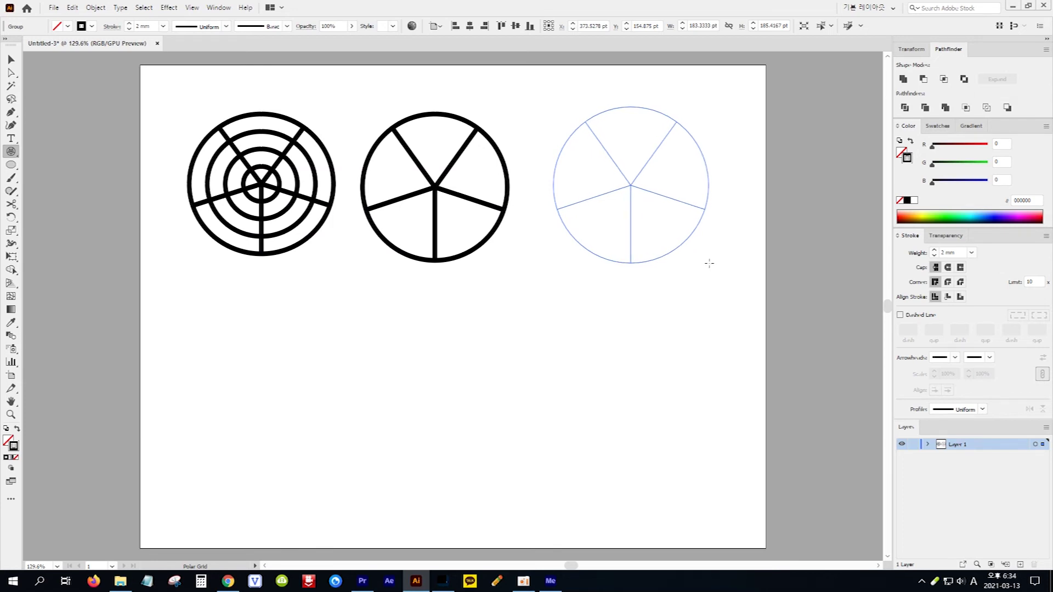
{"action": "key", "text": "Left"}
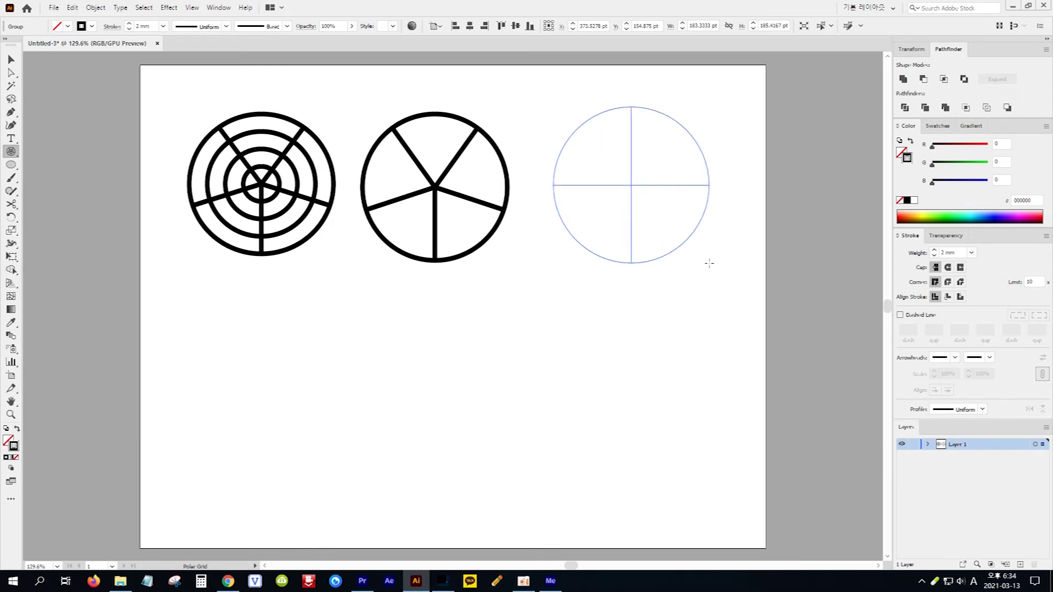
{"action": "key", "text": "Left"}
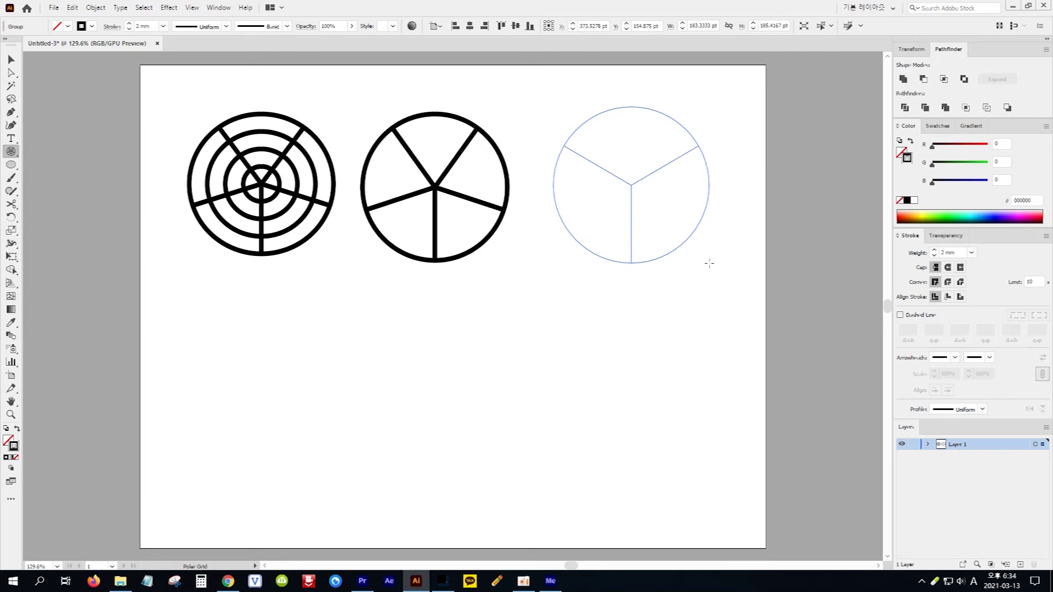
{"action": "key", "text": "Right"}
{"action": "key", "text": "Right"}
{"action": "key", "text": "Right"}
{"action": "key", "text": "Right"}
{"action": "key", "text": "Right"}
{"action": "key", "text": "Right"}
{"action": "key", "text": "Right"}
{"action": "key", "text": "Right"}
{"action": "key", "text": "Right"}
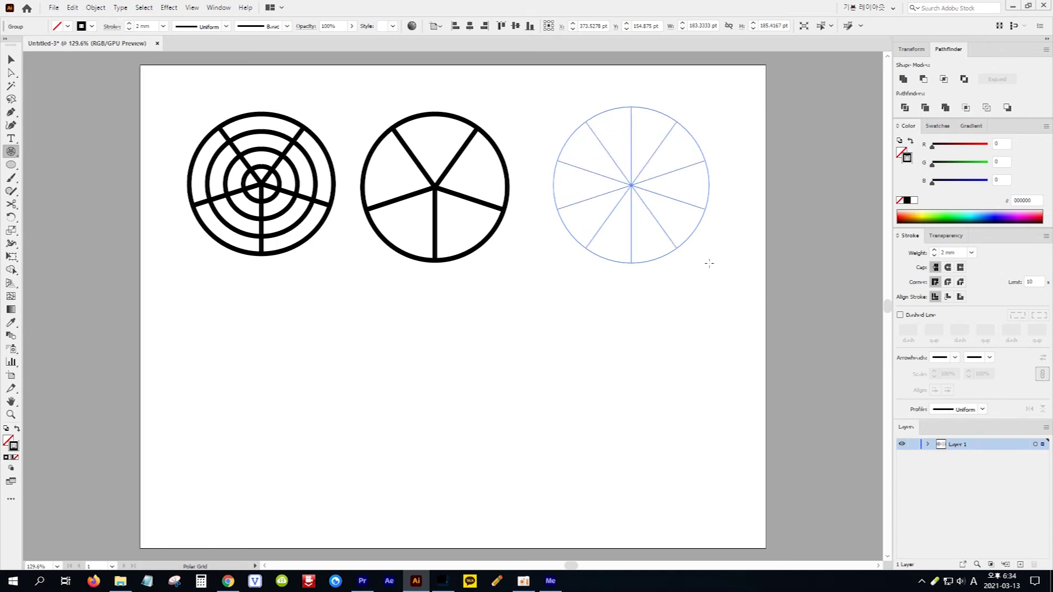
{"action": "key", "text": "Right"}
{"action": "key", "text": "Right"}
{"action": "key", "text": "Right"}
{"action": "key", "text": "Right"}
{"action": "key", "text": "Right"}
{"action": "key", "text": "Right"}
{"action": "key", "text": "Right"}
{"action": "key", "text": "Right"}
{"action": "key", "text": "Right"}
{"action": "key", "text": "Right"}
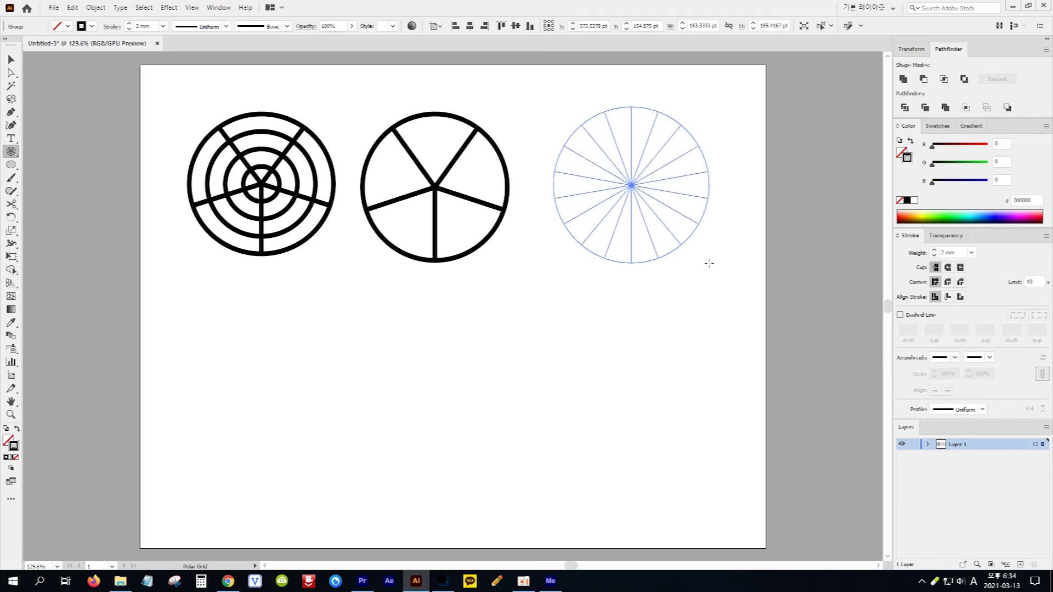
Reduce the third polar grid to thirteen radial dividers and finish it at about 200.7 × 200 pt.
{"action": "key", "text": "Left"}
{"action": "key", "text": "Left"}
{"action": "key", "text": "Left"}
{"action": "key", "text": "Left"}
{"action": "key", "text": "Left"}
{"action": "key", "text": "Left"}
{"action": "key", "text": "Left"}
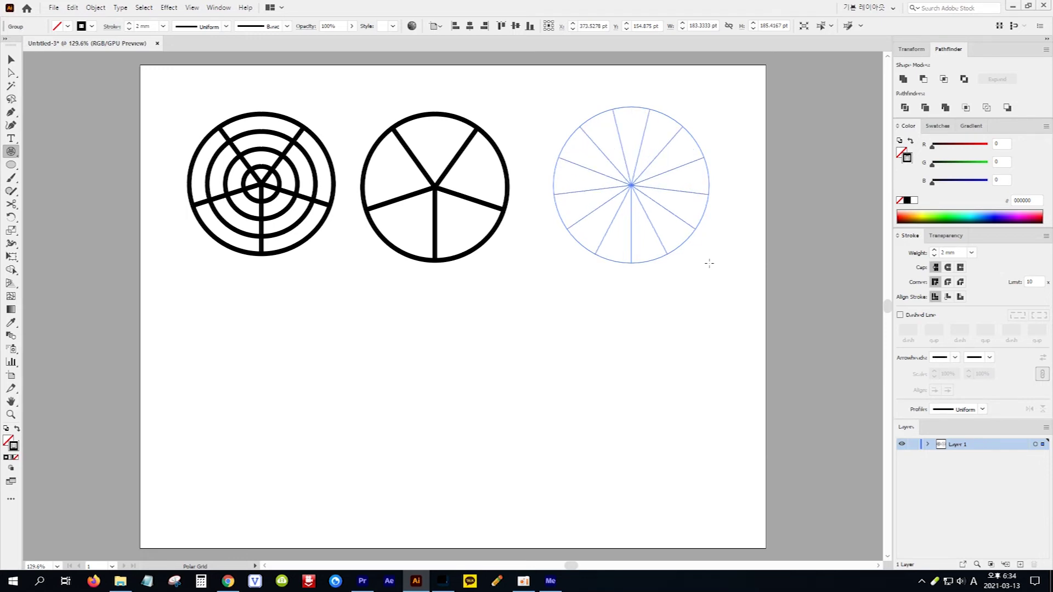
{"action": "left_click_drag", "start_coordinate": [709, 264], "coordinate": [713, 266]}
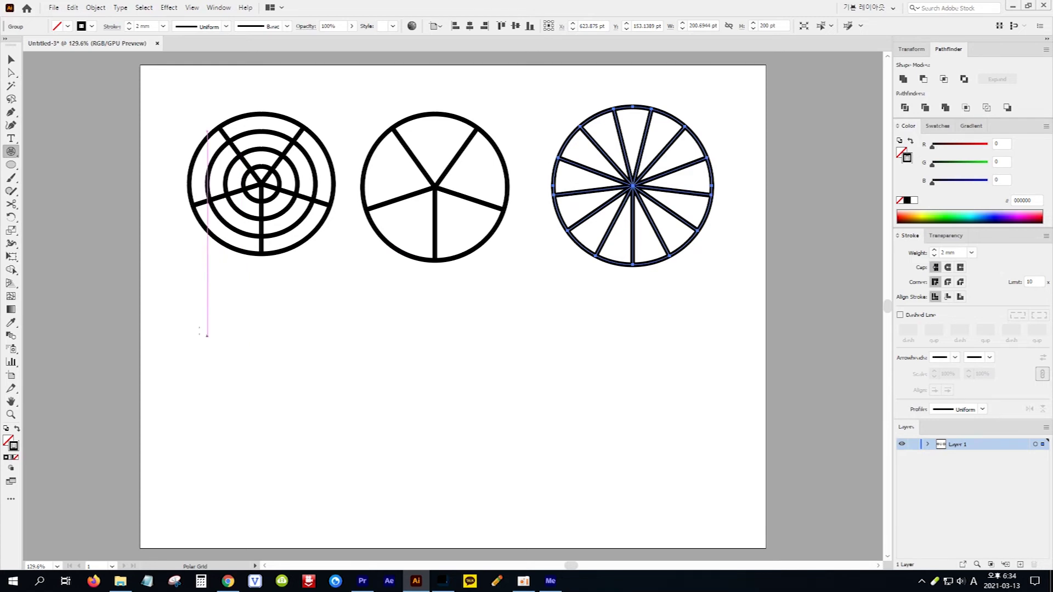
Start drawing a fourth polar grid below the first one and remove all of its radial dividers.
{"action": "left_click_drag", "start_coordinate": [190, 322], "coordinate": [340, 474]}
{"action": "key", "text": "Left"}
{"action": "key", "text": "Left"}
{"action": "key", "text": "Left"}
{"action": "key", "text": "Left"}
{"action": "key", "text": "Left"}
{"action": "key", "text": "Left"}
{"action": "key", "text": "Left"}
{"action": "key", "text": "Left"}
{"action": "key", "text": "Left"}
{"action": "key", "text": "Left"}
{"action": "key", "text": "Left"}
{"action": "key", "text": "Left"}
{"action": "key", "text": "Left"}
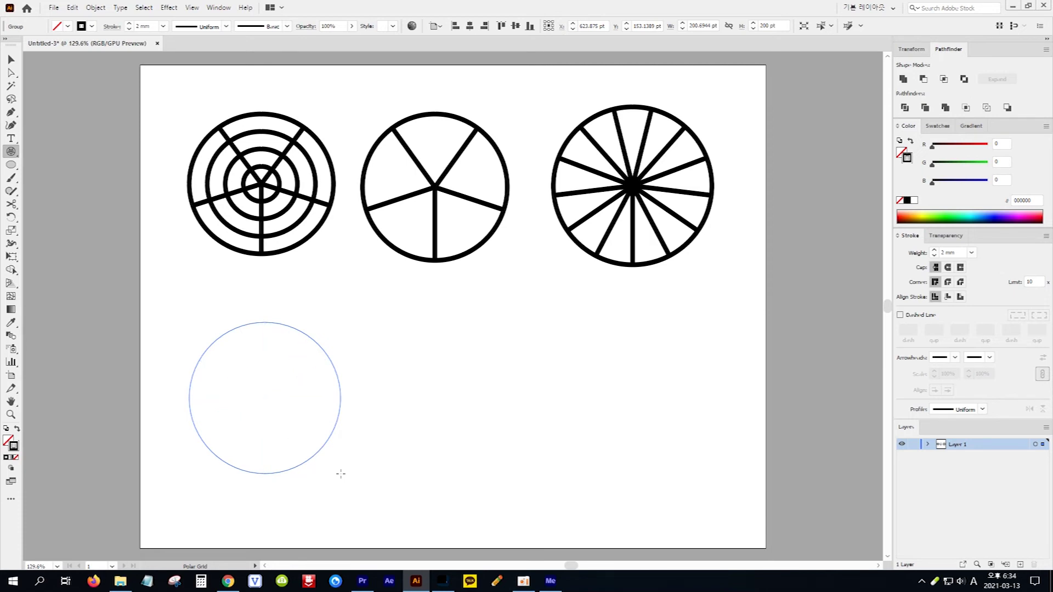
Add four inner rings to the fourth polar grid and finish it at about 191.7 × 193.1 pt.
{"action": "left_click_drag", "start_coordinate": [341, 474], "coordinate": [340, 475]}
{"action": "key", "text": "Up"}
{"action": "key", "text": "Up"}
{"action": "key", "text": "Up"}
{"action": "key", "text": "Up"}
{"action": "left_click_drag", "start_coordinate": [341, 475], "coordinate": [340, 475]}
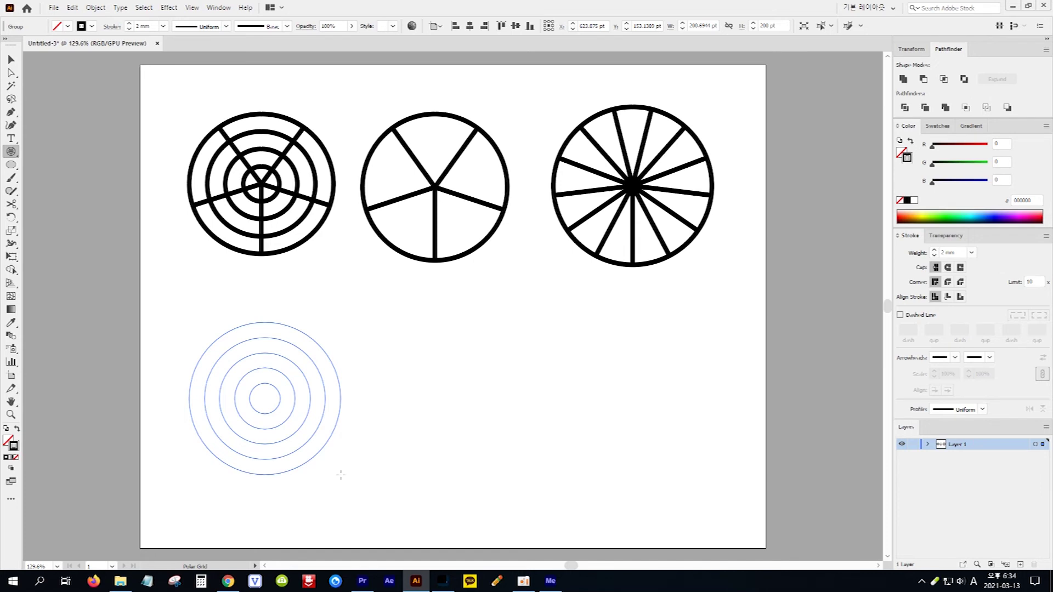
{"action": "left_click_drag", "start_coordinate": [340, 475], "coordinate": [340, 475]}
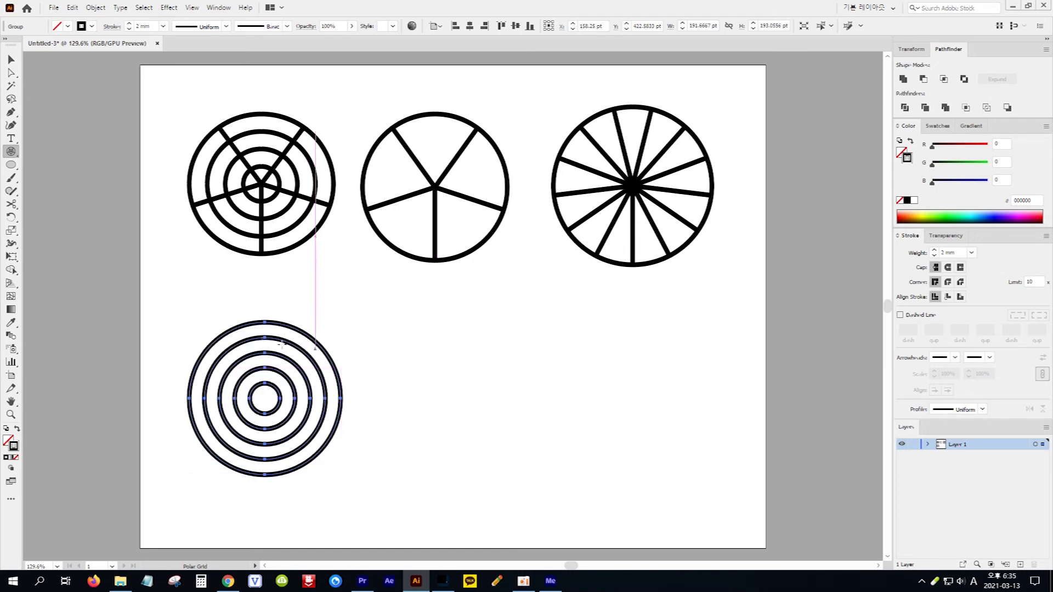
Give only the innermost circle of the concentric ring grid a white stroke and a red fill.
{"action": "left_click", "coordinate": [12, 73]}
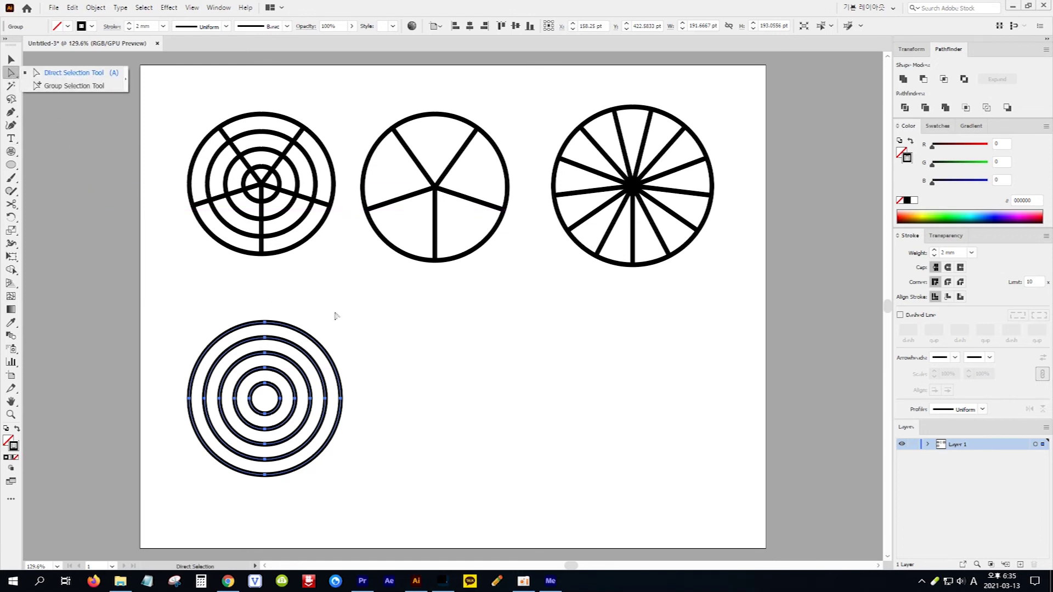
{"action": "left_click", "coordinate": [380, 329]}
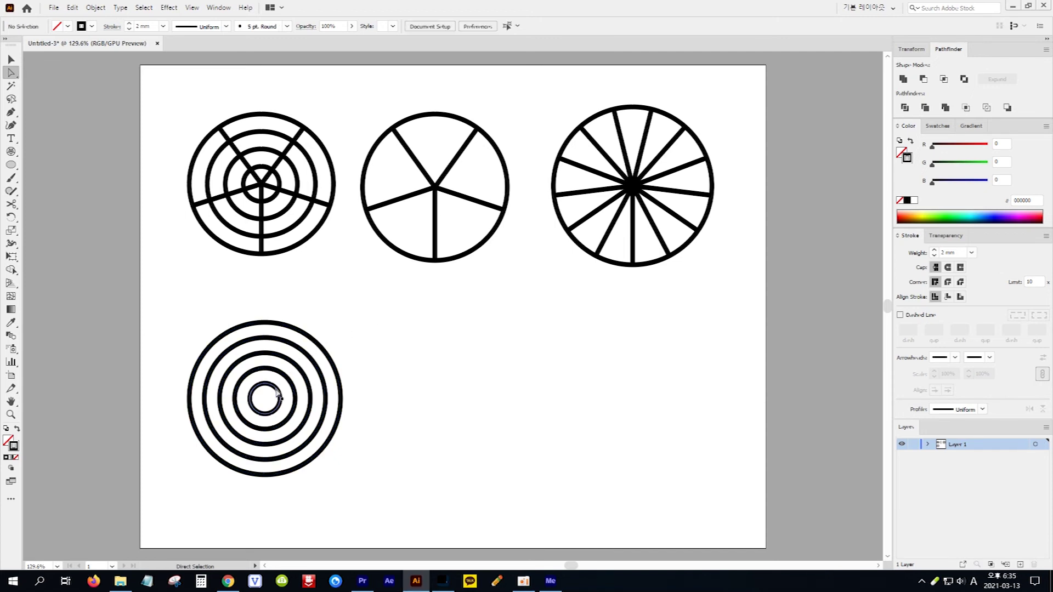
{"action": "left_click", "coordinate": [278, 393]}
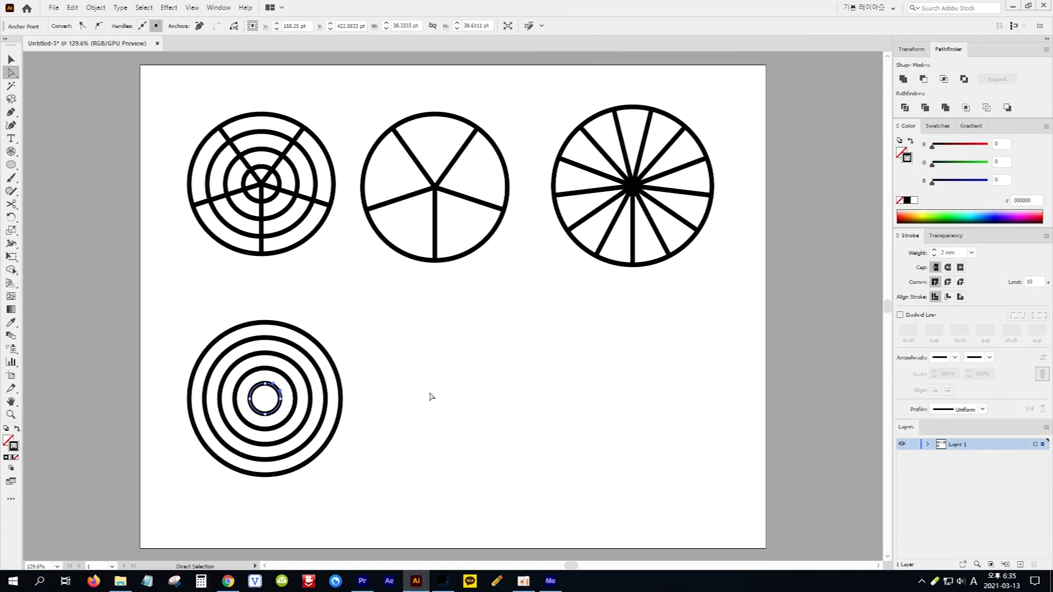
{"action": "left_click", "coordinate": [938, 126]}
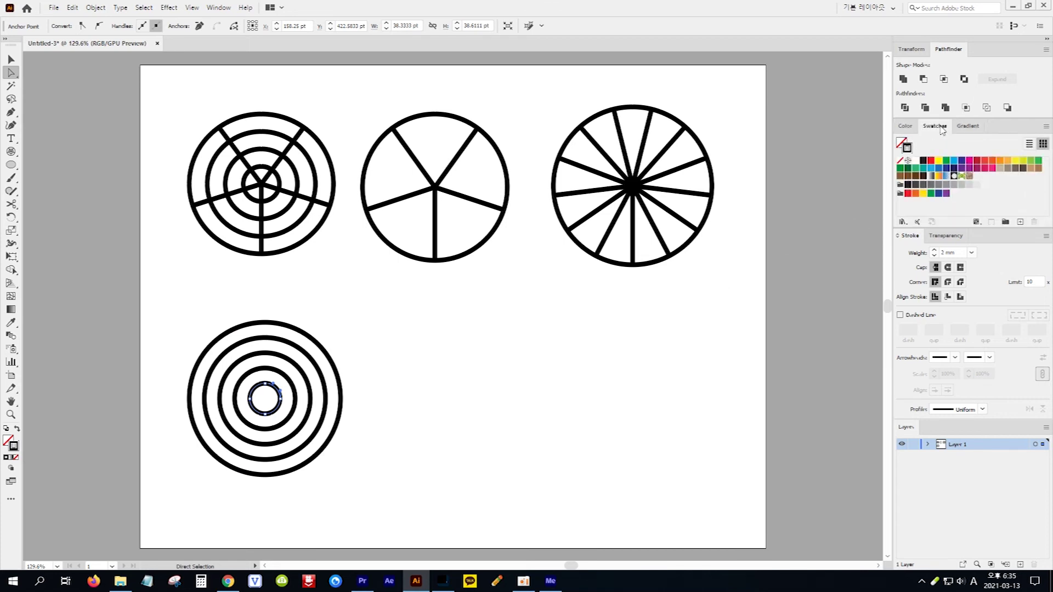
{"action": "left_click", "coordinate": [916, 161]}
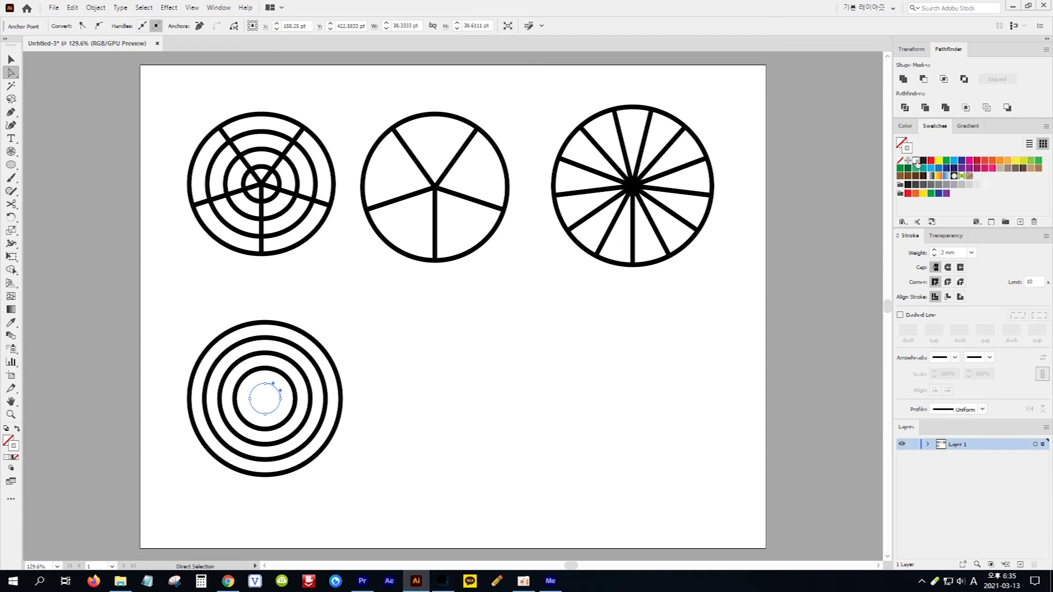
{"action": "left_click", "coordinate": [9, 443]}
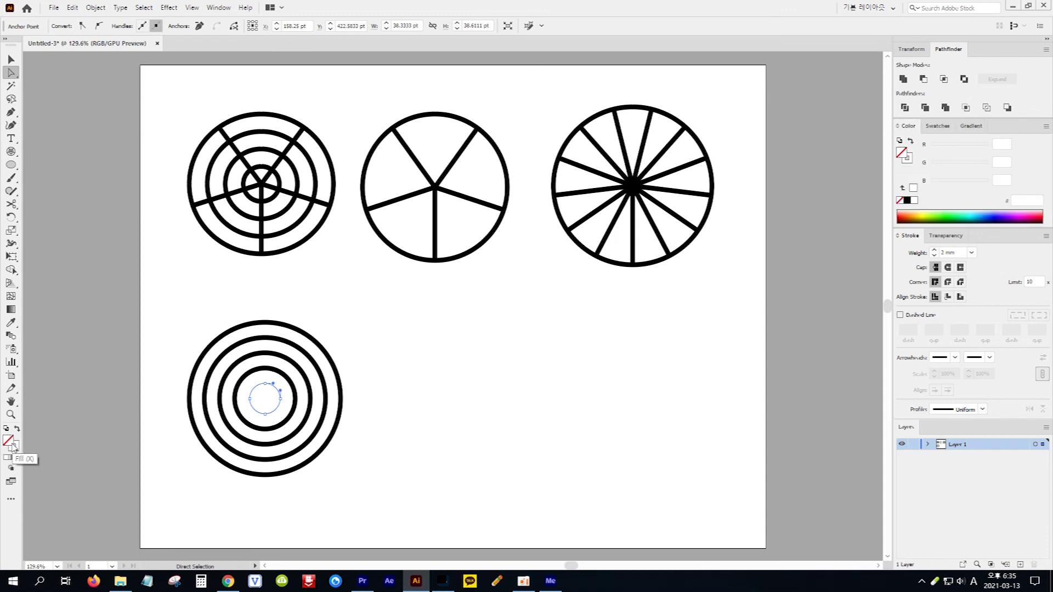
{"action": "left_click", "coordinate": [937, 126]}
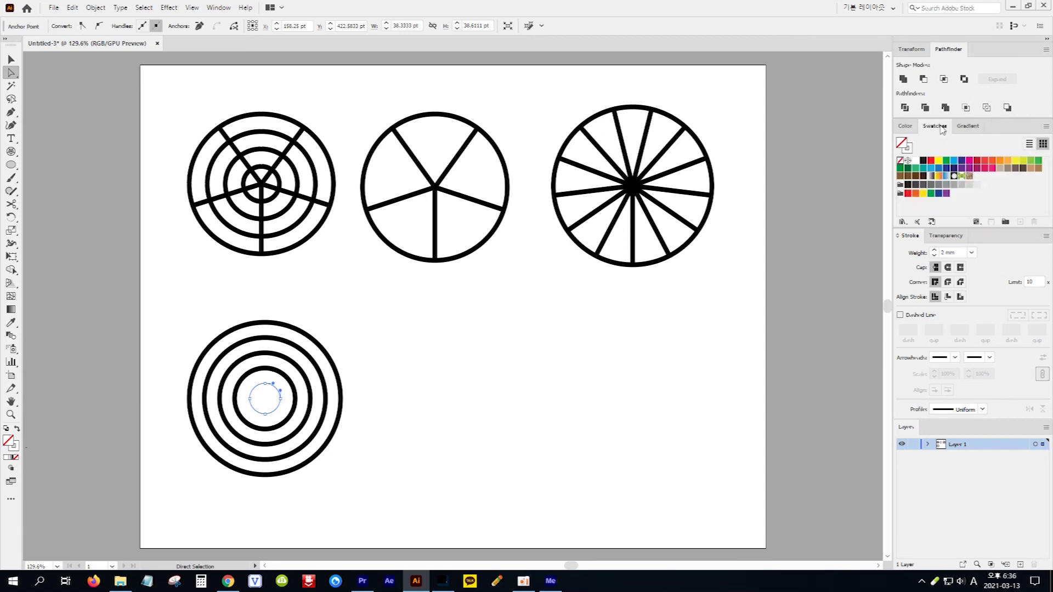
{"action": "left_click", "coordinate": [985, 161]}
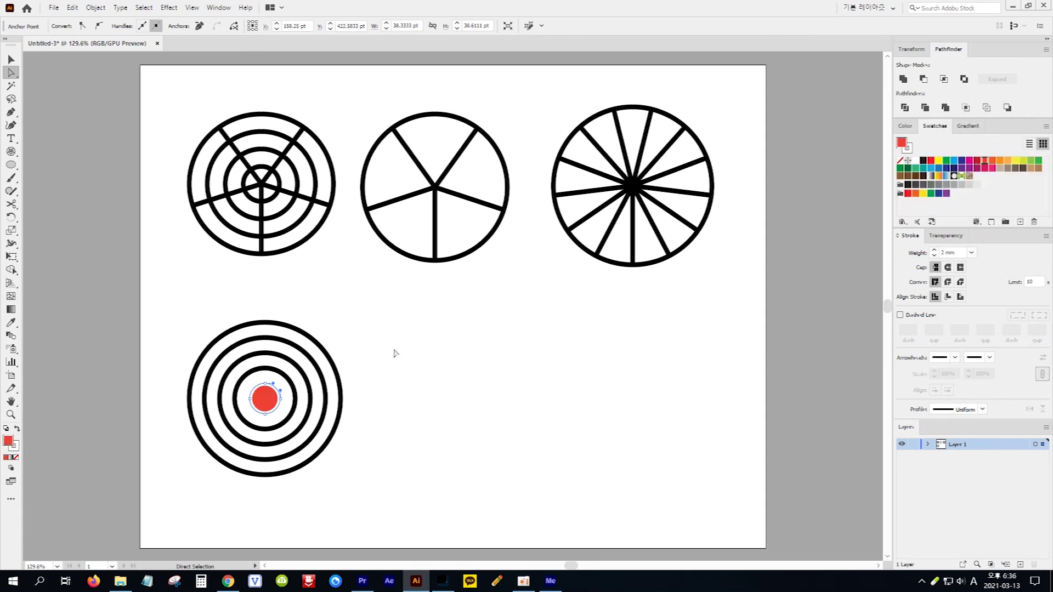
Give the second circle from the centre a light orange fill and a white stroke.
{"action": "left_click", "coordinate": [262, 374]}
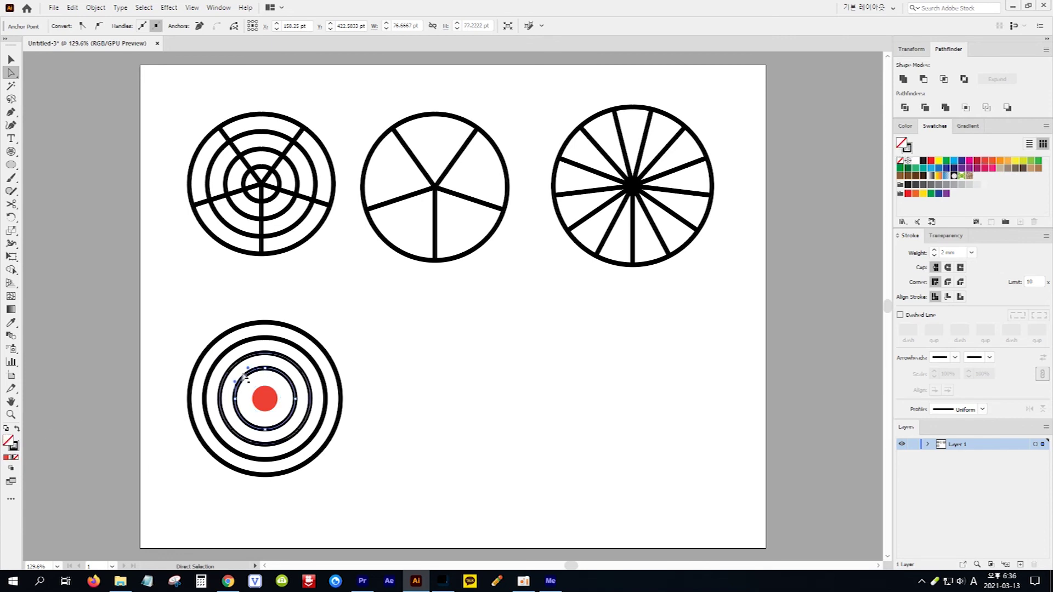
{"action": "left_click", "coordinate": [1008, 165]}
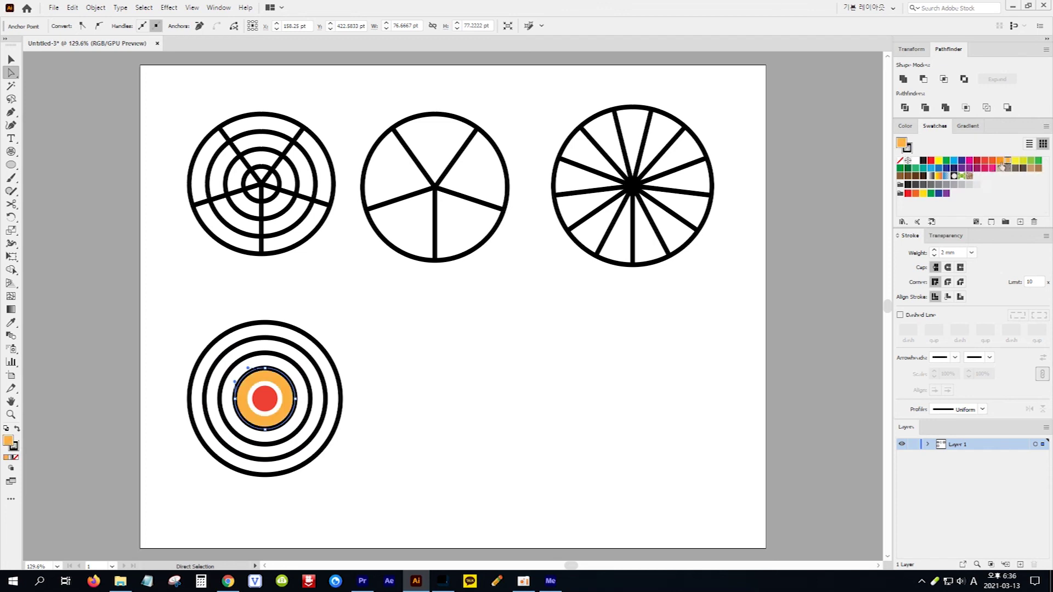
{"action": "left_click", "coordinate": [17, 447]}
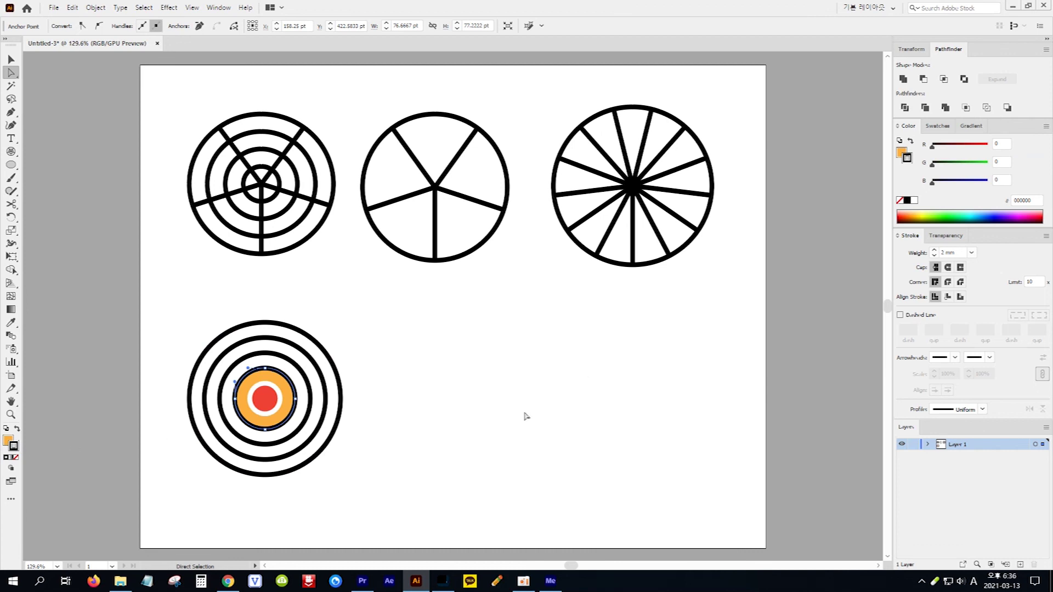
{"action": "left_click", "coordinate": [938, 126]}
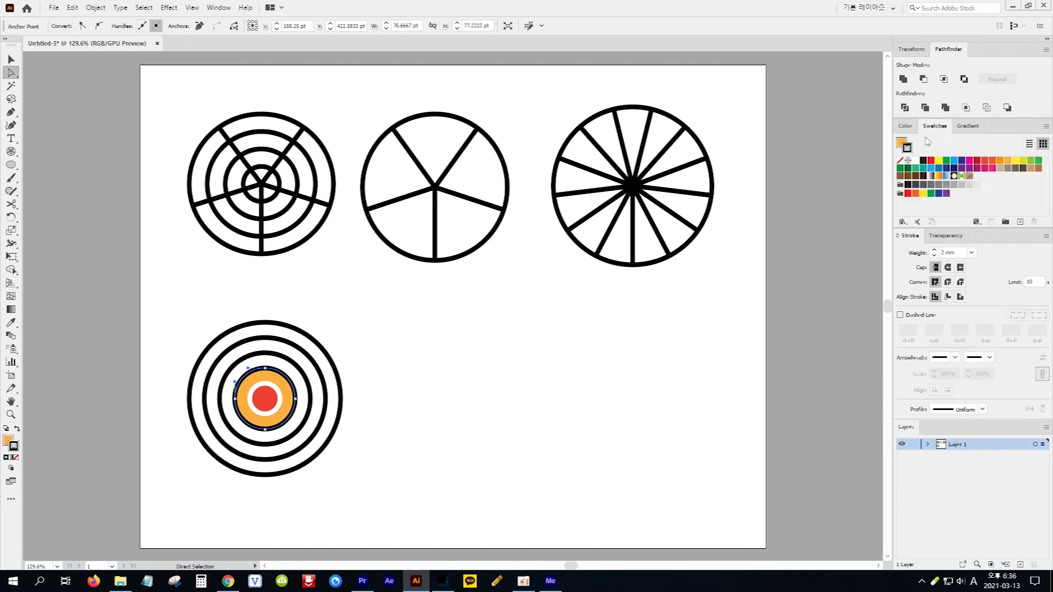
{"action": "left_click", "coordinate": [916, 161]}
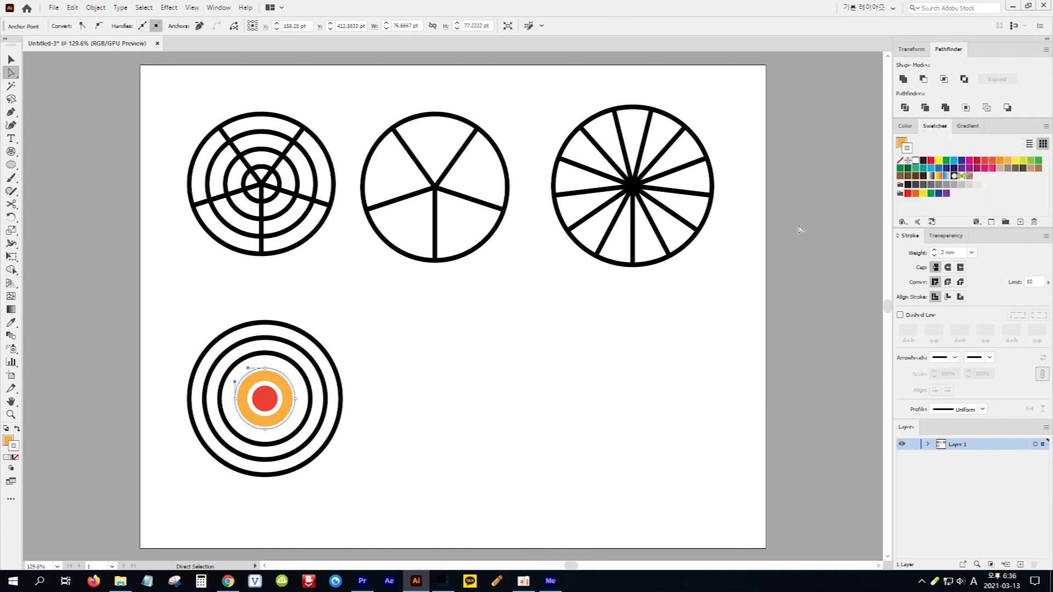
Give the third circle from the centre a white stroke and a blue fill.
{"action": "left_click", "coordinate": [266, 353]}
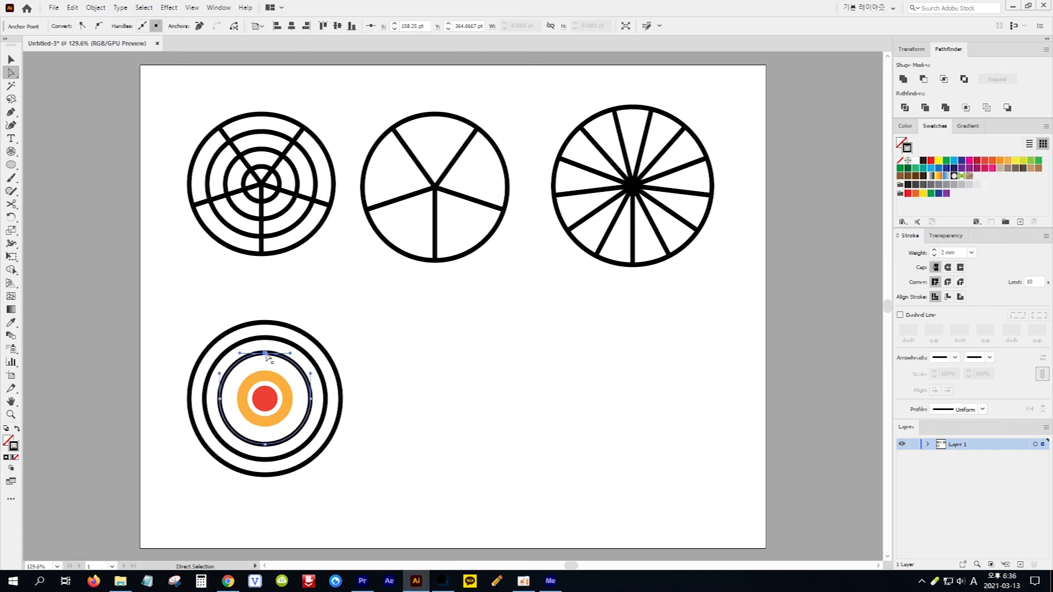
{"action": "left_click", "coordinate": [916, 162]}
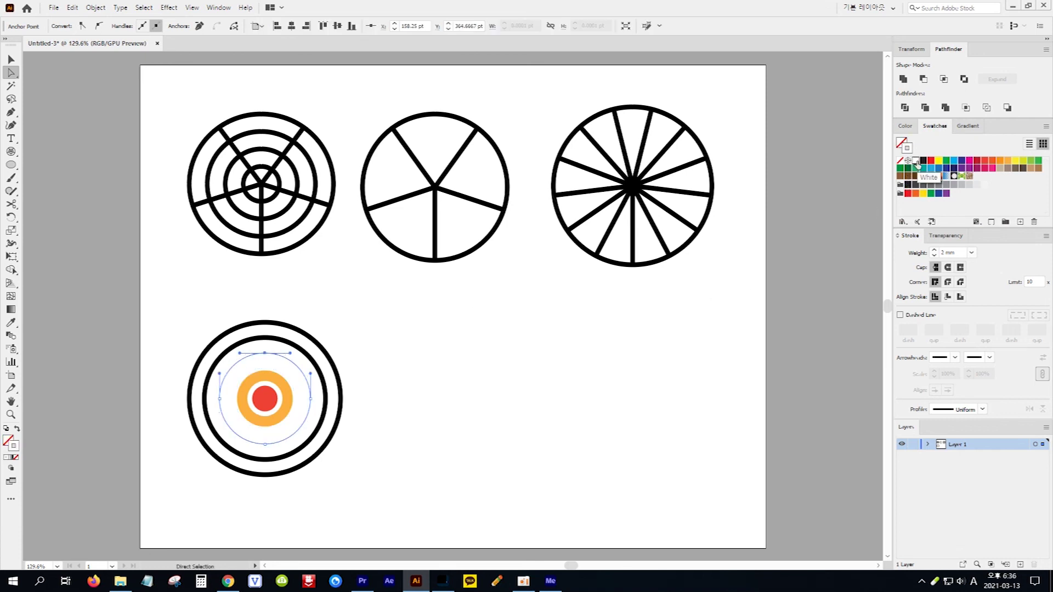
{"action": "left_click", "coordinate": [8, 441]}
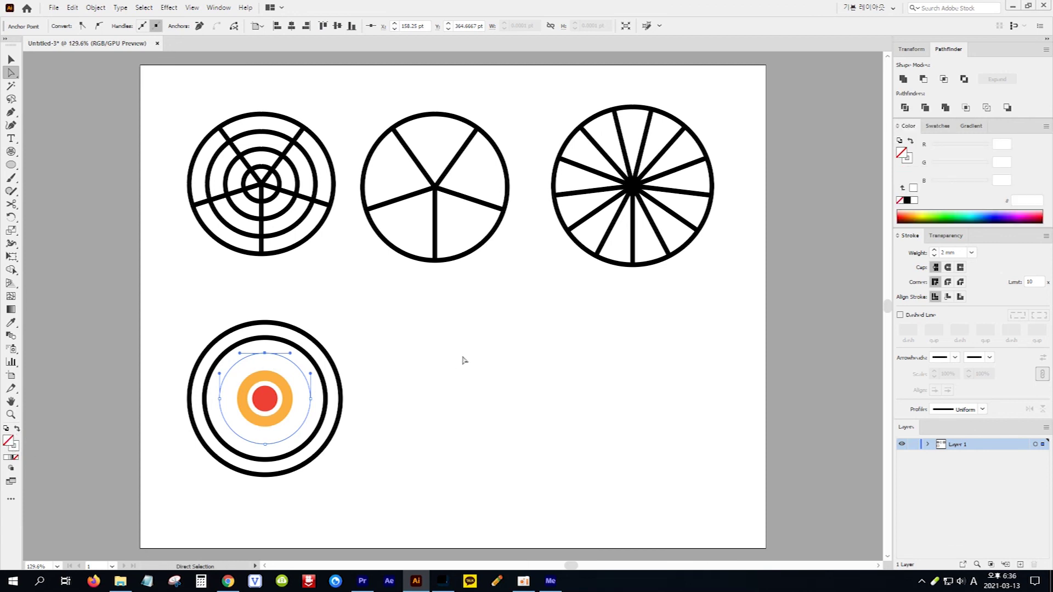
{"action": "left_click", "coordinate": [941, 130]}
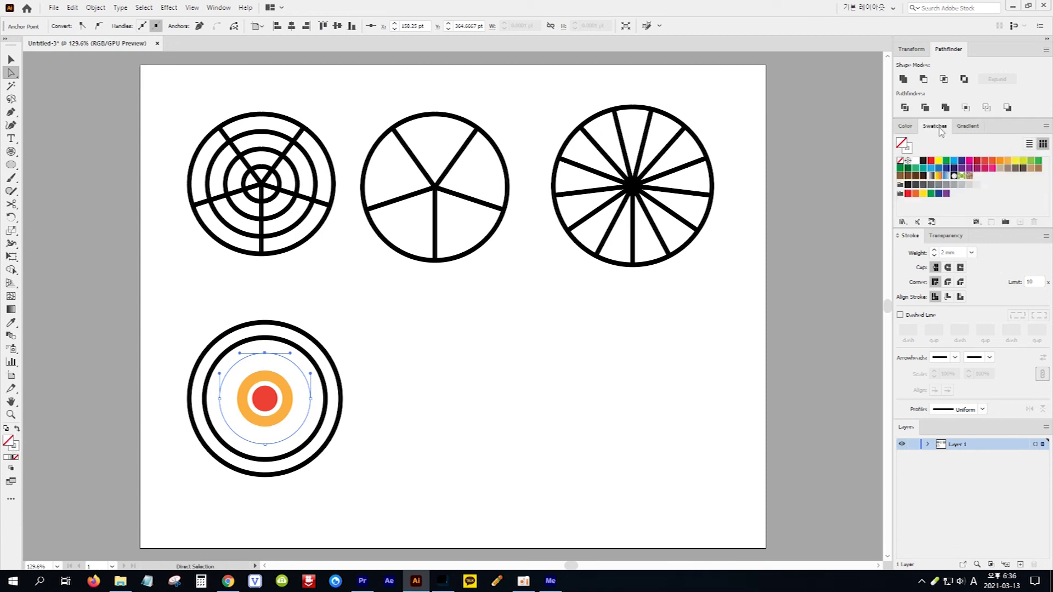
{"action": "left_click", "coordinate": [939, 170]}
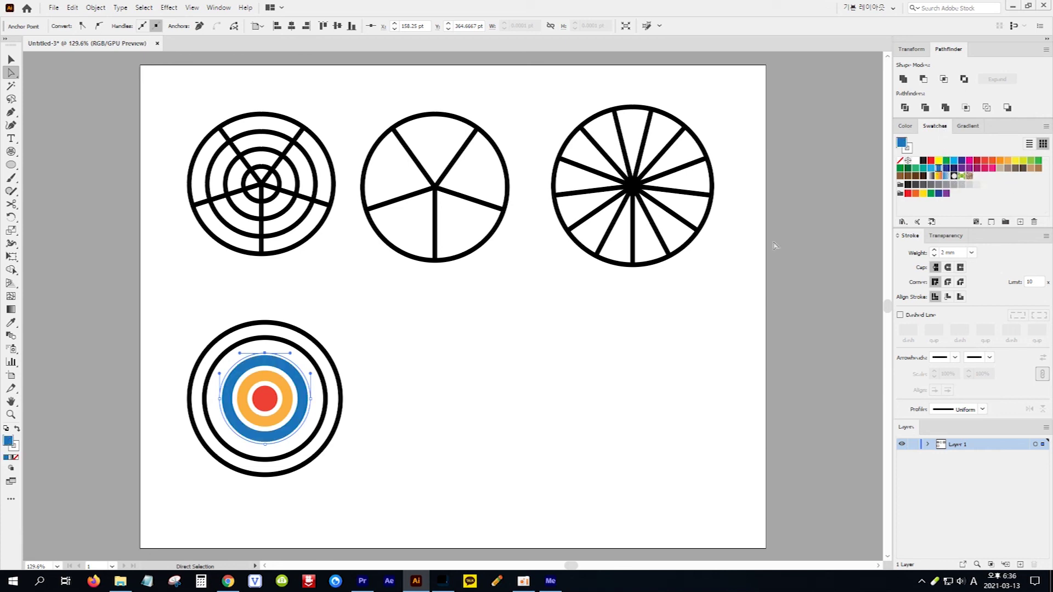
Give the fourth circle from the centre a green fill and a white stroke, and apply black to the outermost circle.
{"action": "left_click", "coordinate": [277, 338]}
{"action": "left_click", "coordinate": [946, 160]}
{"action": "left_click", "coordinate": [280, 323]}
{"action": "left_click", "coordinate": [923, 160]}
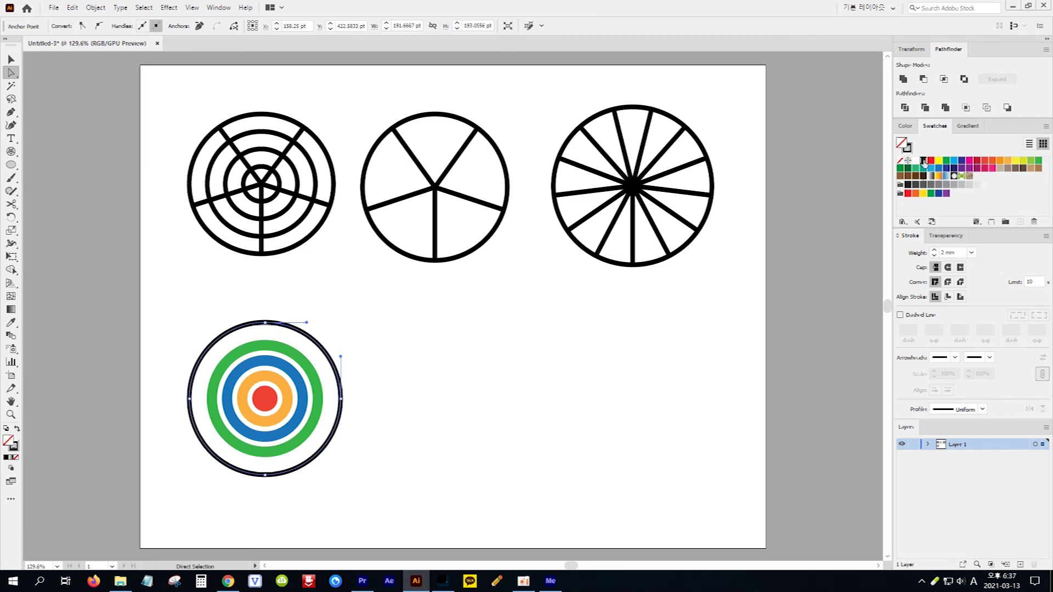